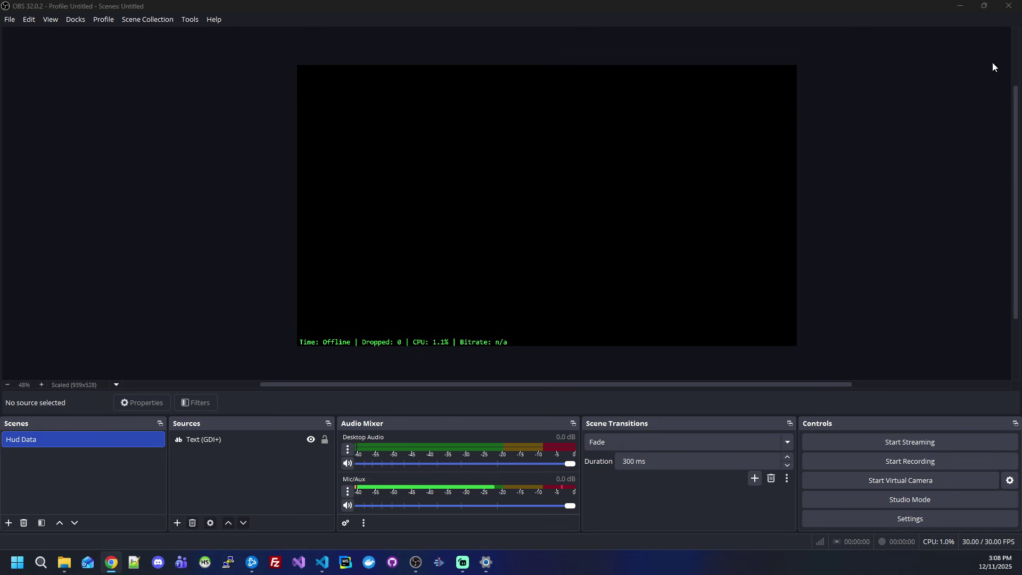
Switch from OBS Studio to the Chrome window showing the Audio Wave Visualizer guide
key(alt+Tab)
Maximize Chrome so the mmltools.github.io/audio-wave/ guide fills the screen
double_click(349, 128)
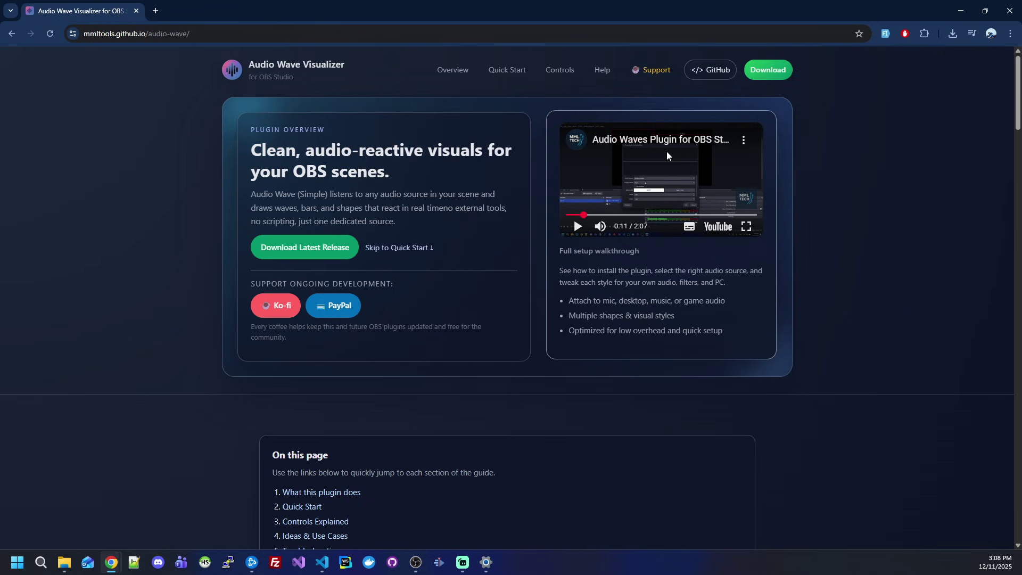
click(83, 35)
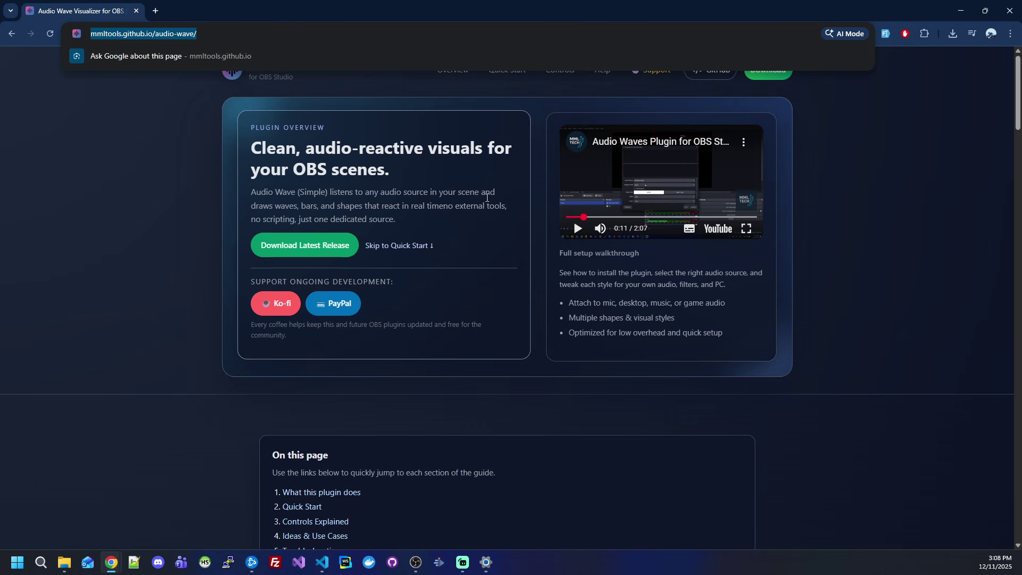
click(490, 113)
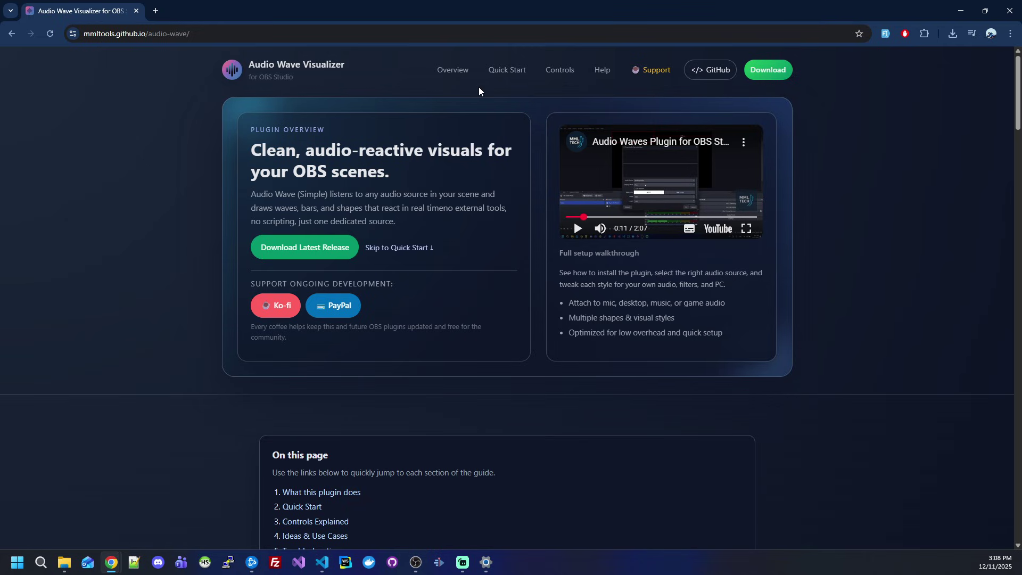
Jump to Quick Start and highlight the Windows plugin install path up to the obs-studio folder
click(514, 70)
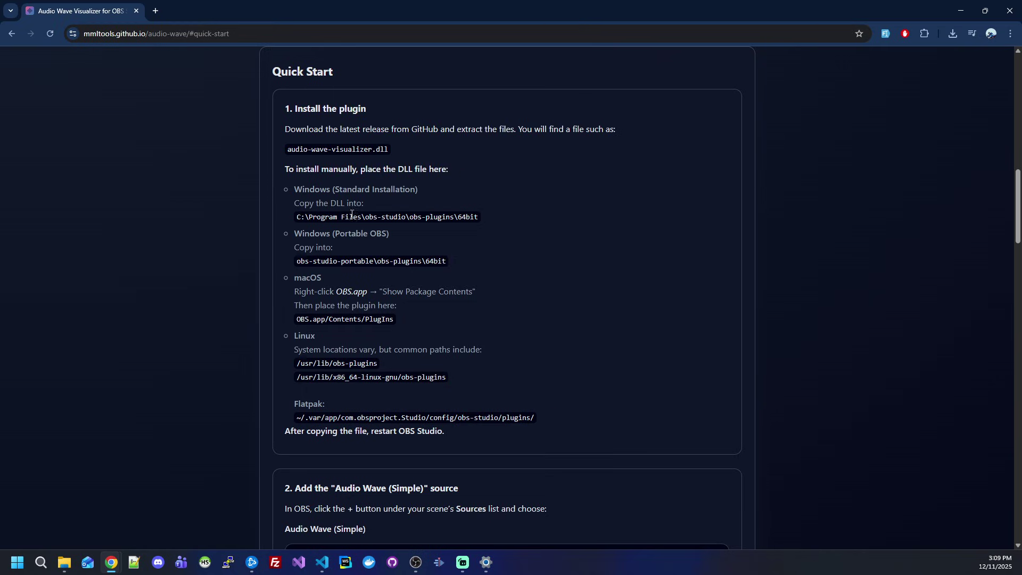
drag(300, 216, 515, 218)
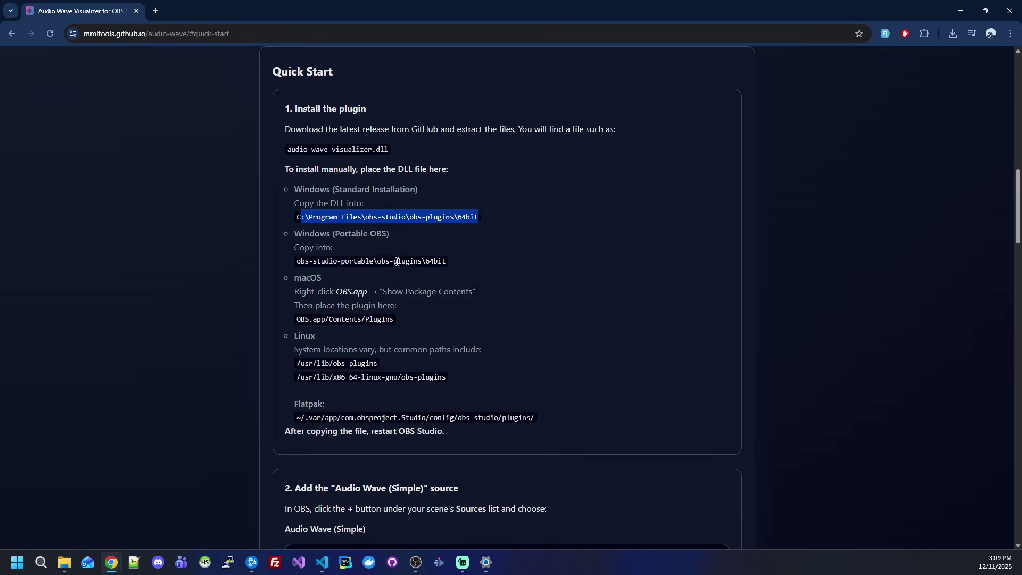
click(460, 219)
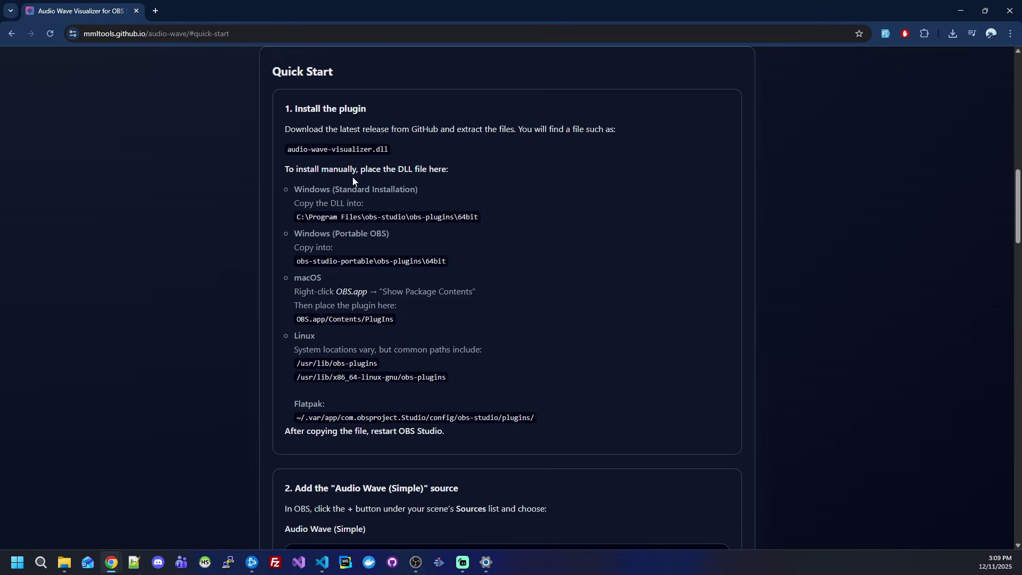
drag(367, 217, 476, 219)
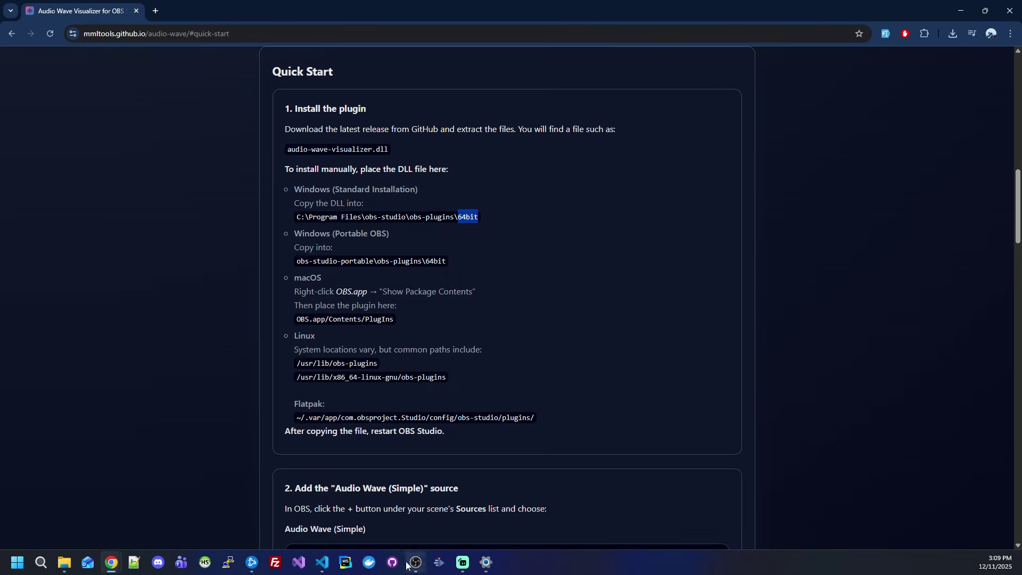
Bring OBS forward, close the Scripts window, and choose Audio Wave as a new source
mouse_move(416, 562)
click(401, 493)
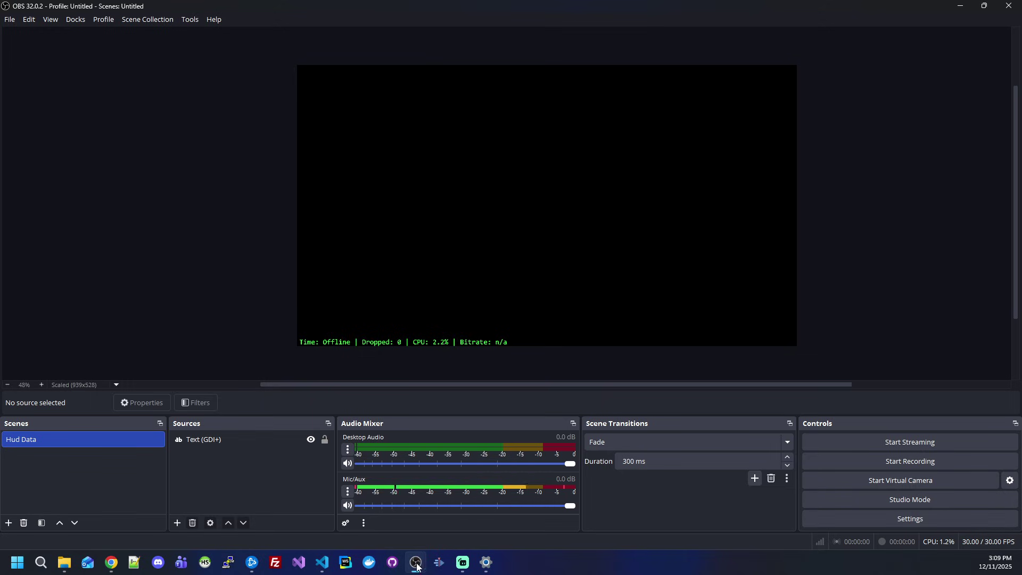
click(513, 472)
click(178, 522)
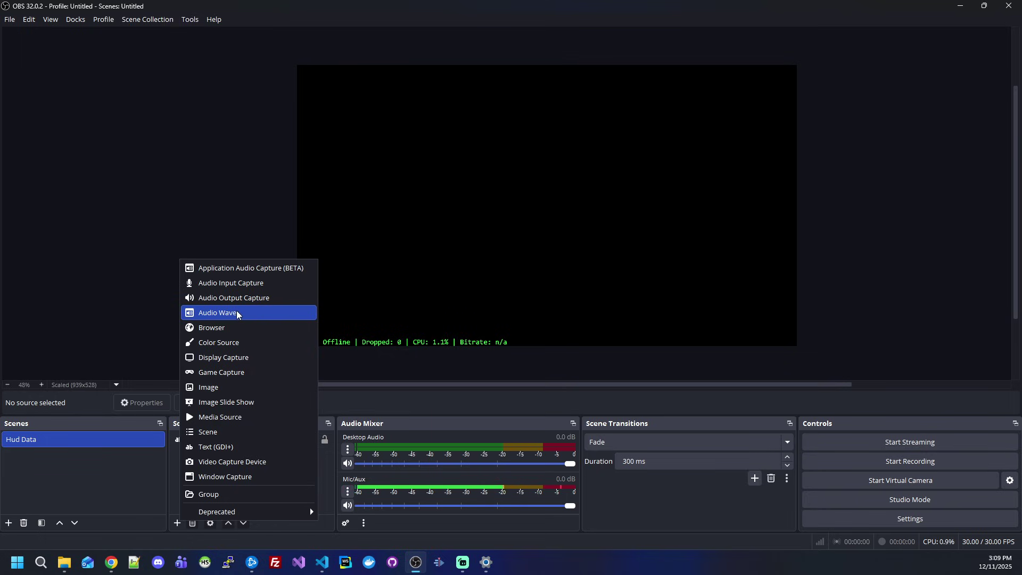
click(237, 314)
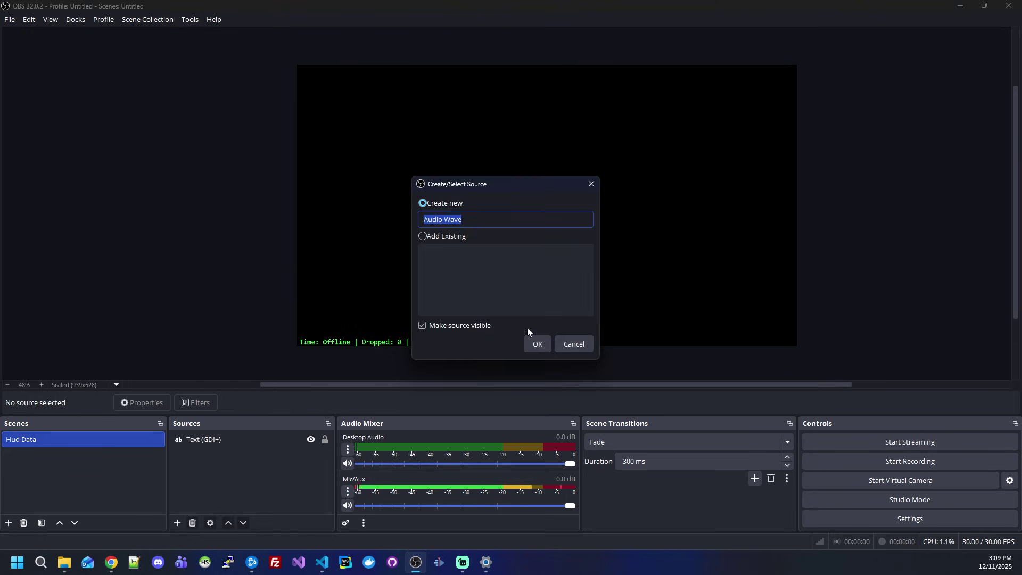
Create the Audio Wave source and move its Properties window off the canvas
click(536, 344)
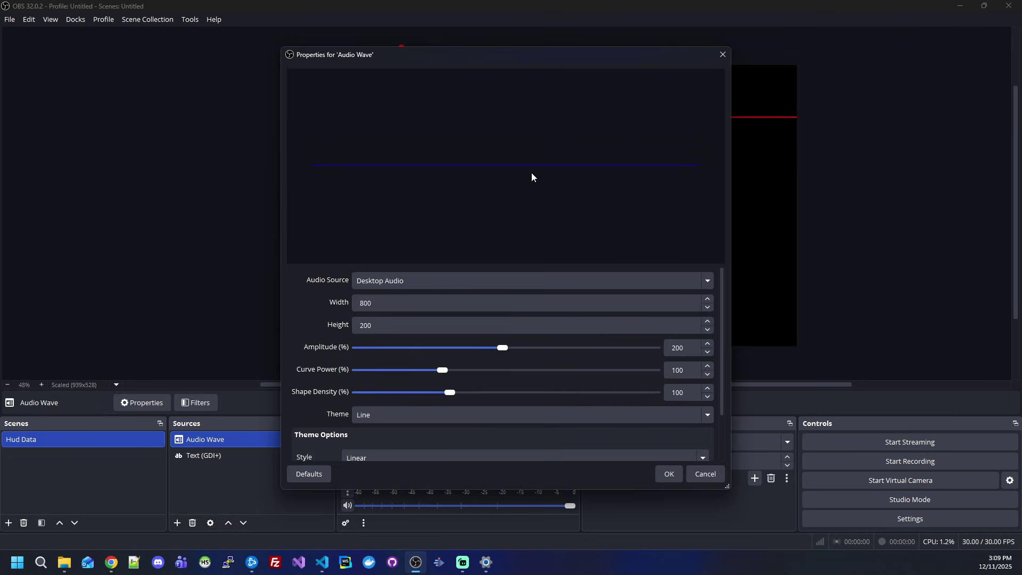
drag(561, 59, 784, 61)
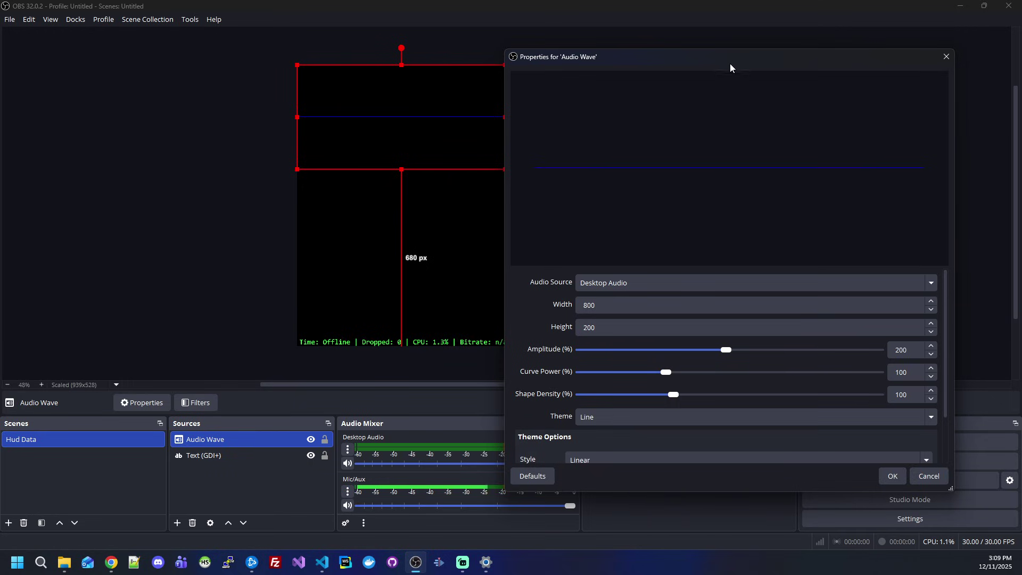
drag(729, 63, 732, 50)
scroll(558, 368, down, 2)
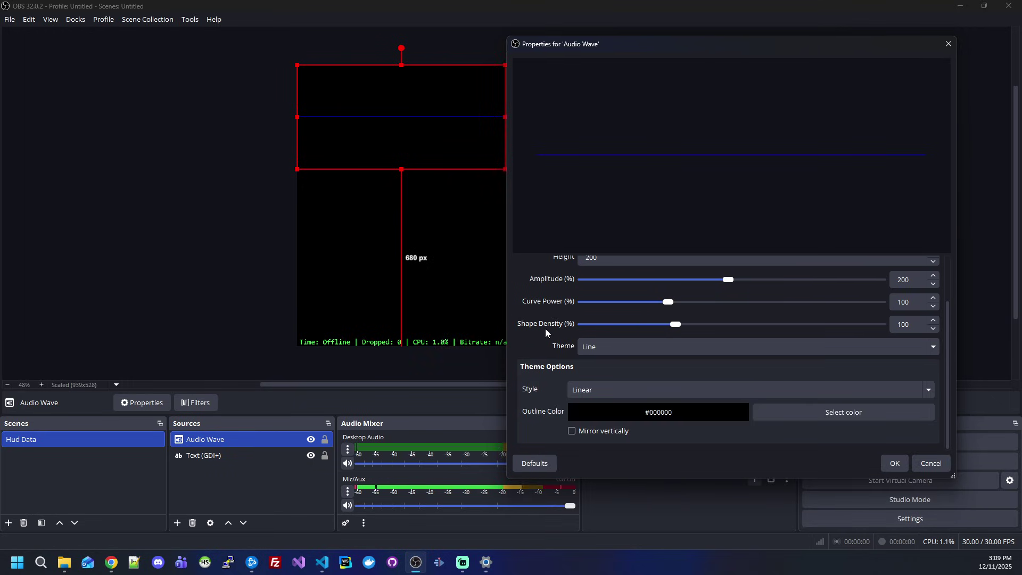
Browse the Theme and Style lists, keeping the Line theme and Linear style
click(612, 347)
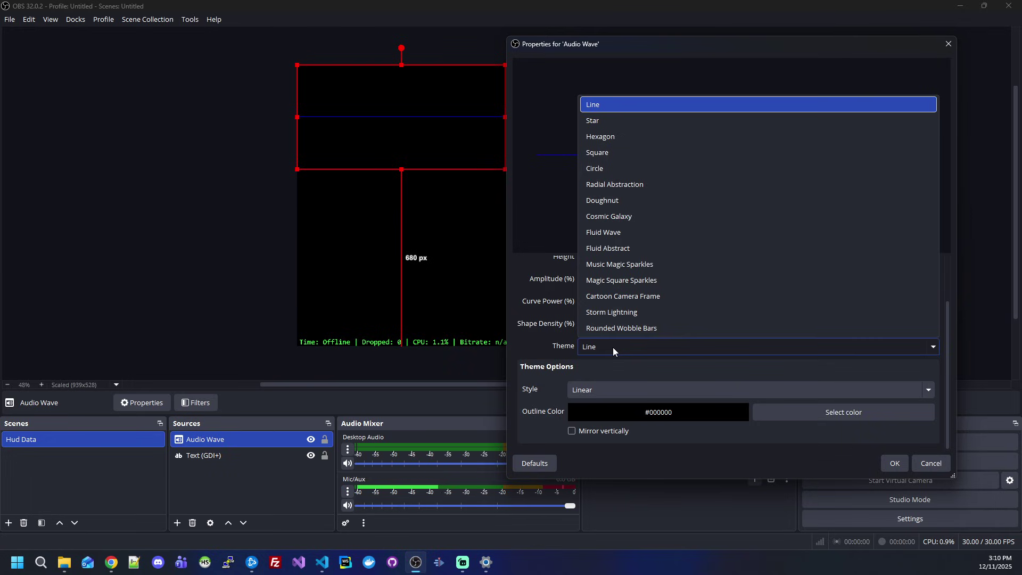
click(589, 105)
click(598, 389)
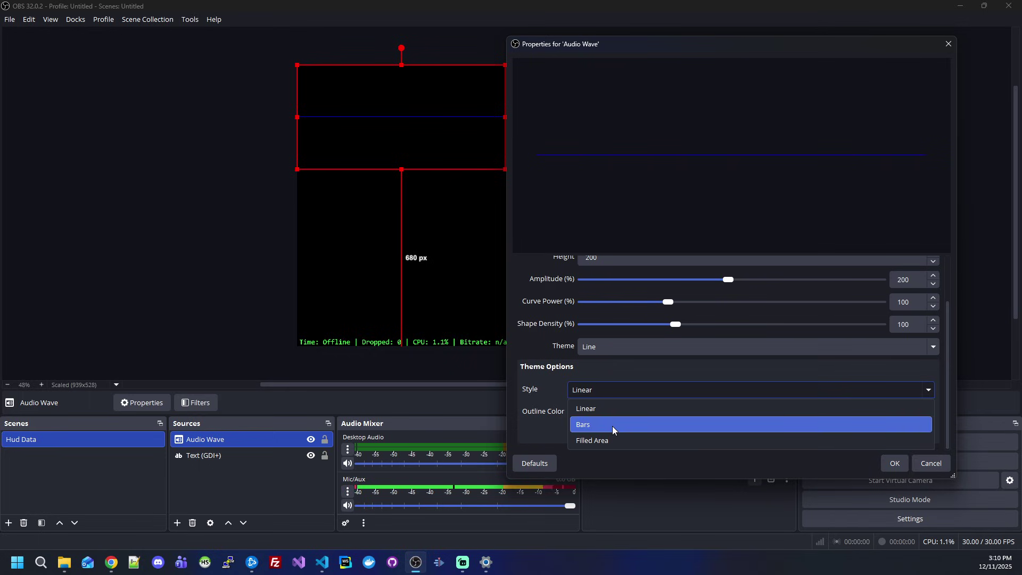
click(585, 408)
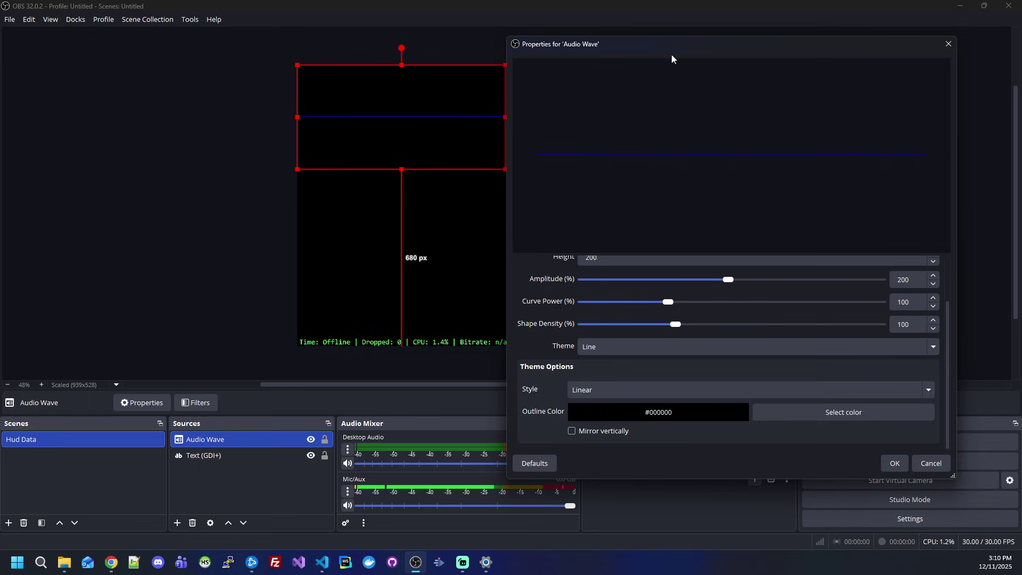
drag(676, 49, 726, 48)
Change the Audio Wave's Audio Source from Desktop Audio to Mic/Aux
scroll(586, 368, up, 2)
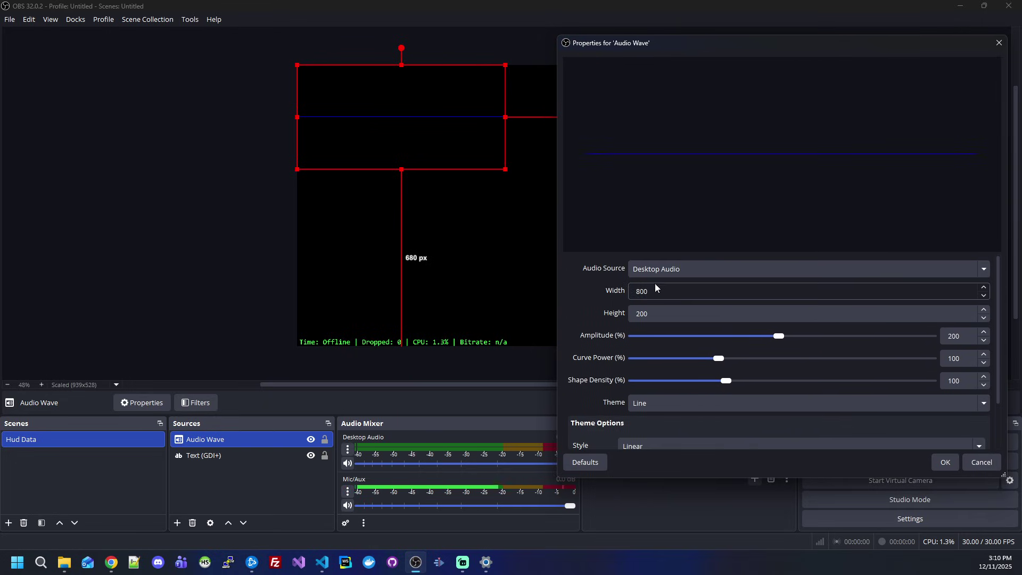
click(665, 269)
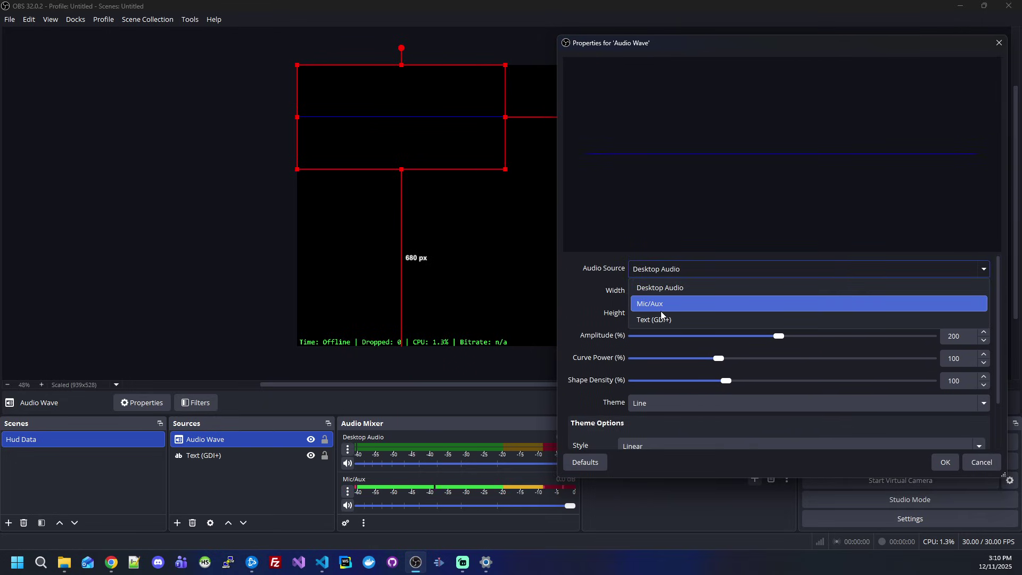
click(755, 303)
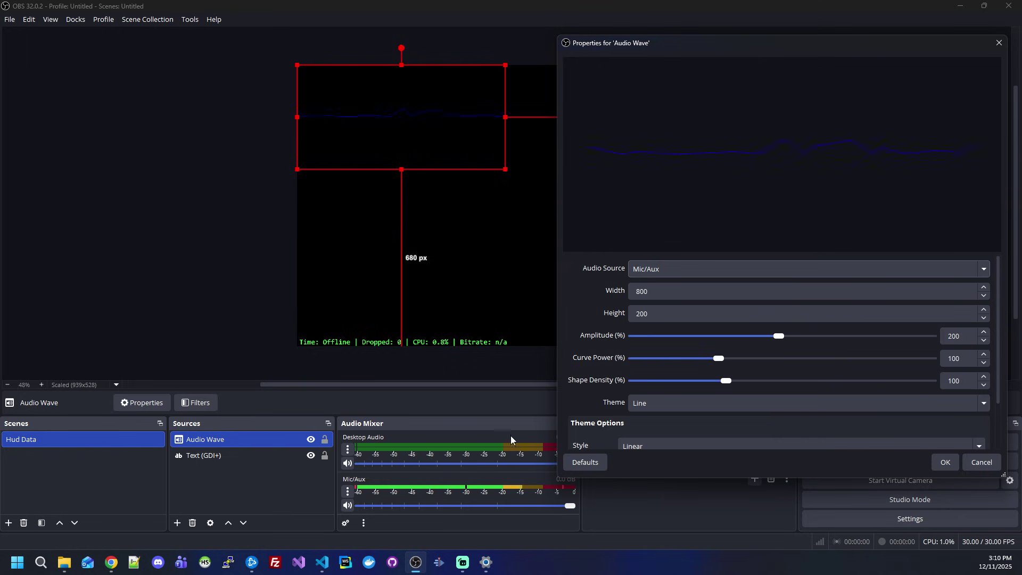
click(691, 292)
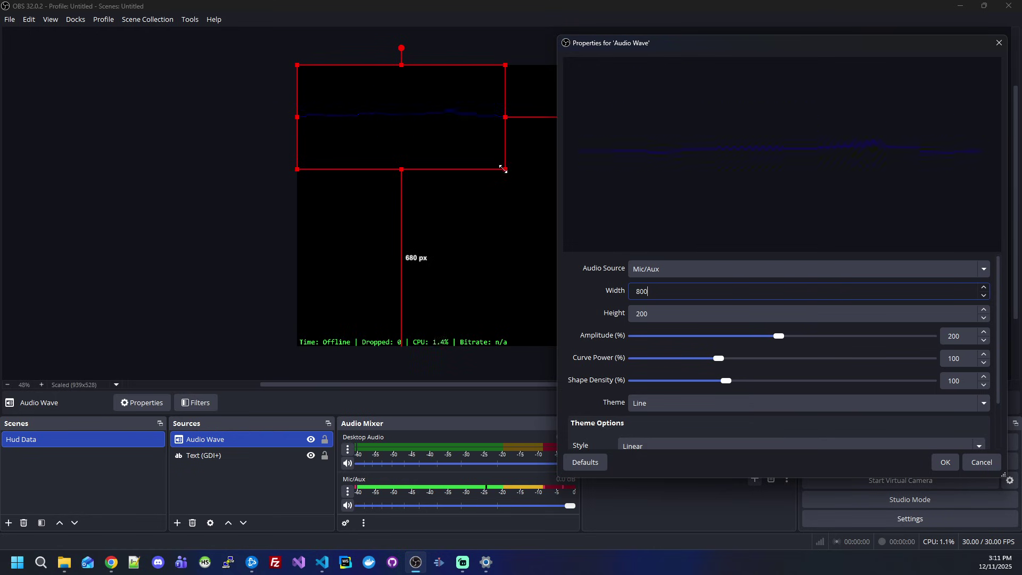
Set the Audio Wave width to 1980 and height to 768
mouse_move(506, 170)
mouse_down()
mouse_move(360, 119)
mouse_move(496, 181)
mouse_up()
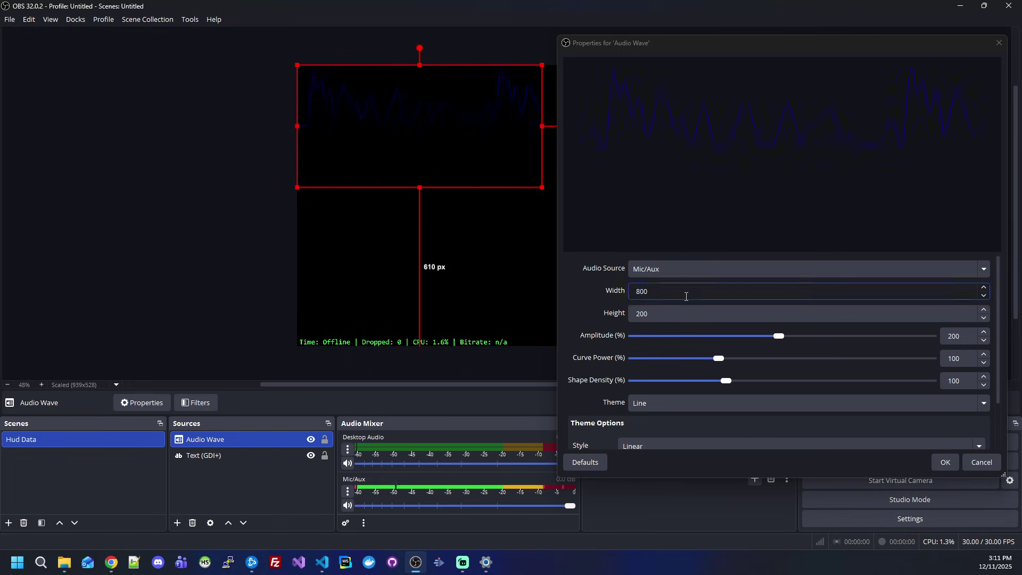
click(674, 312)
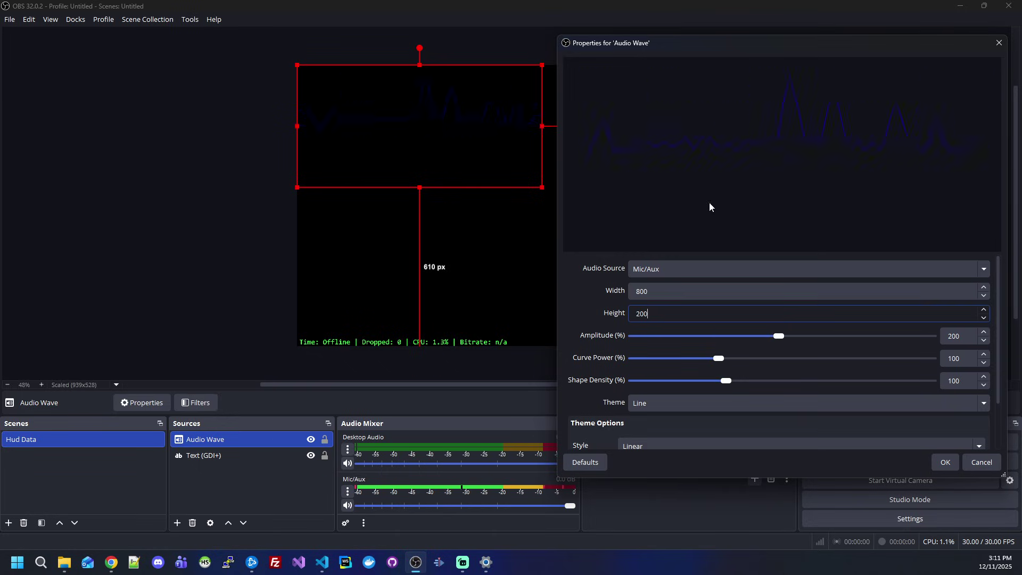
key(shift+Tab)
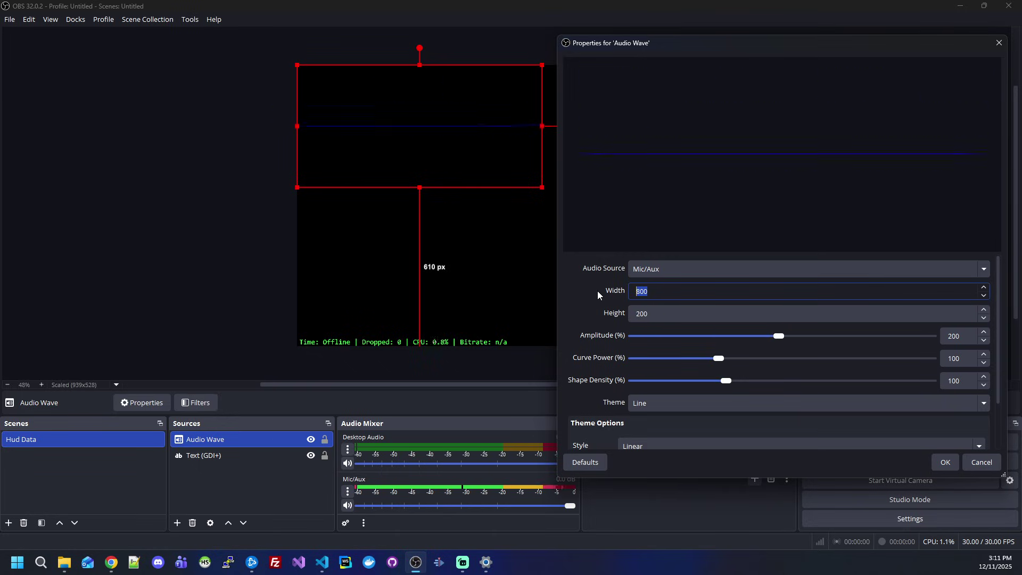
text(1980)
key(Tab)
text(10)
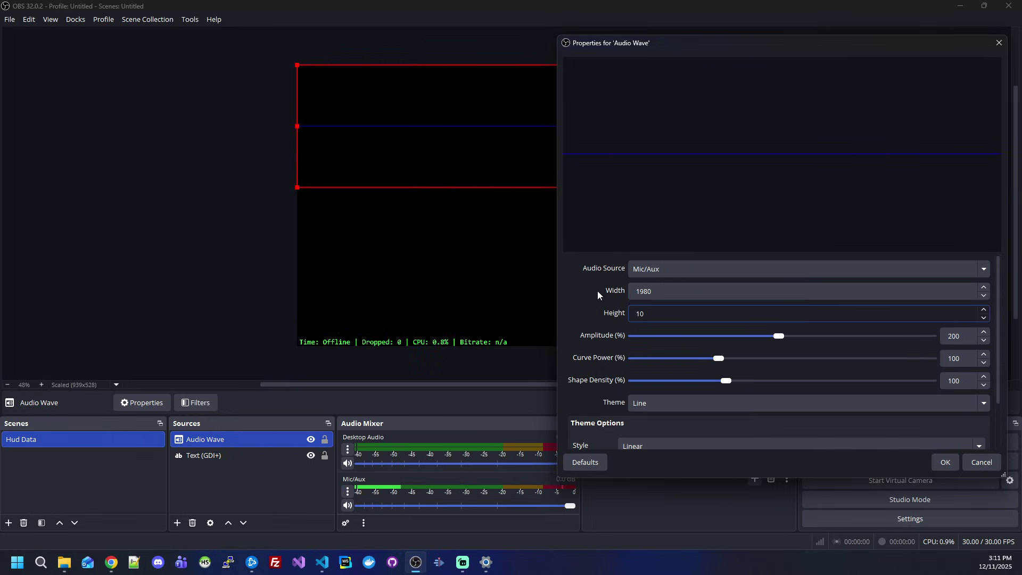
key(BackSpace)
key(BackSpace)
text(1020)
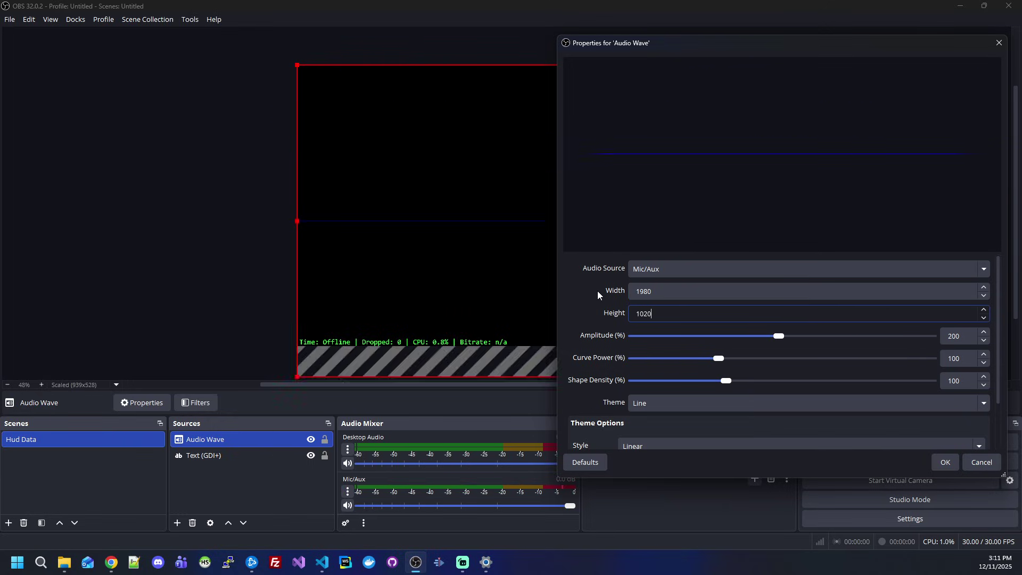
key(BackSpace)
key(BackSpace)
key(BackSpace)
key(BackSpace)
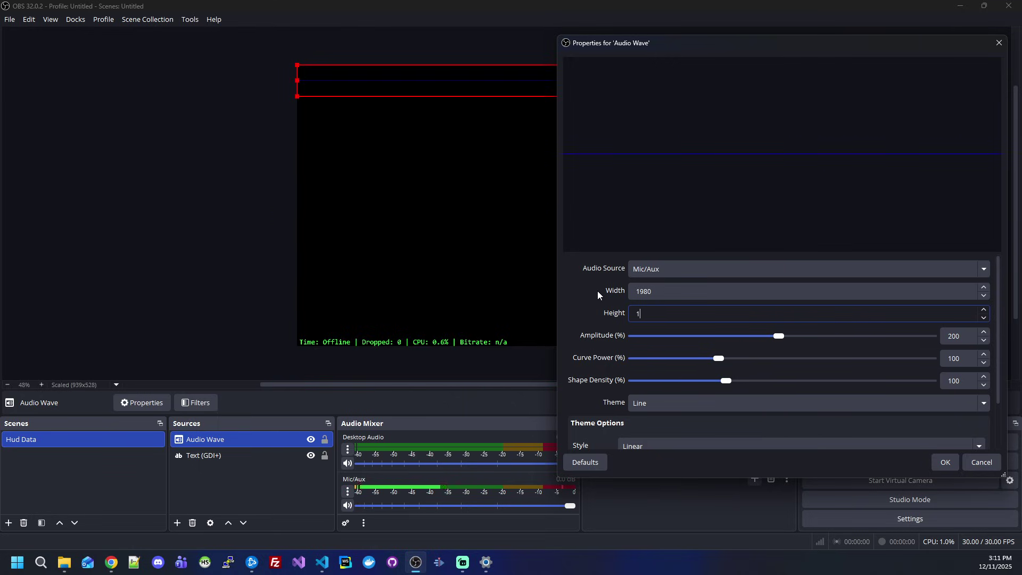
text(768)
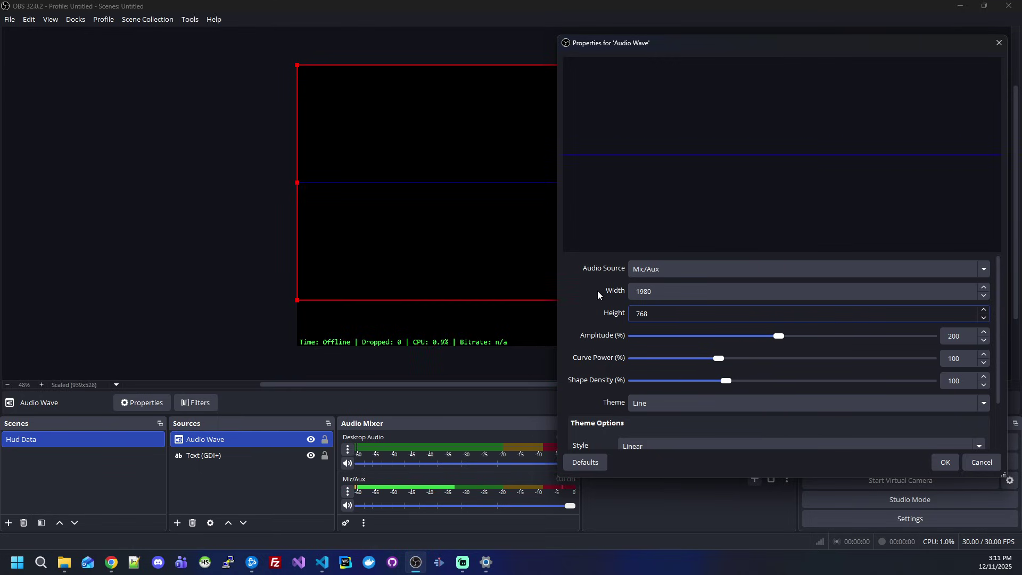
Shrink the visualizer on the canvas and move it up toward the top-left
drag(792, 49, 553, 283)
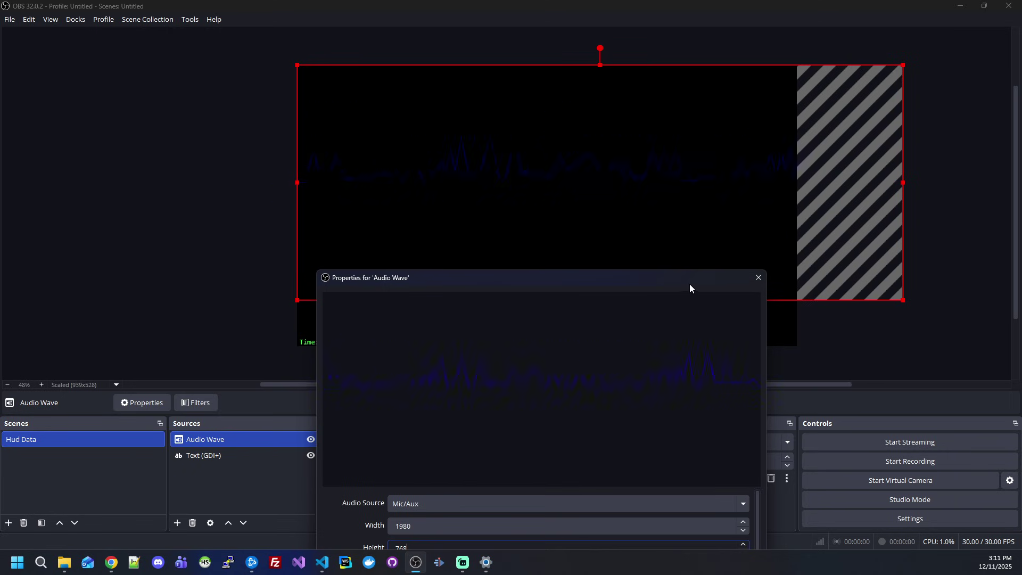
drag(705, 279, 840, 167)
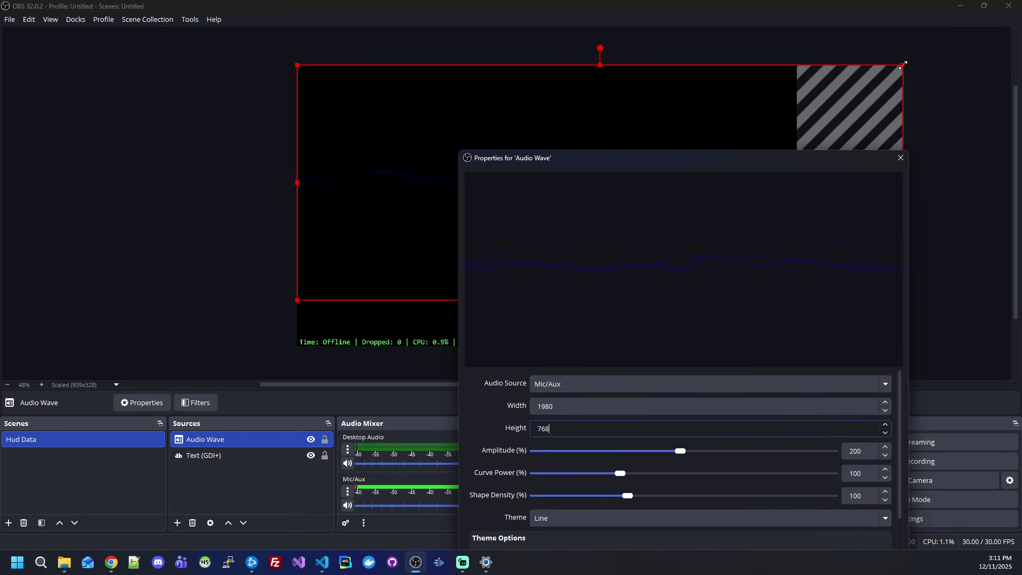
drag(903, 65, 402, 213)
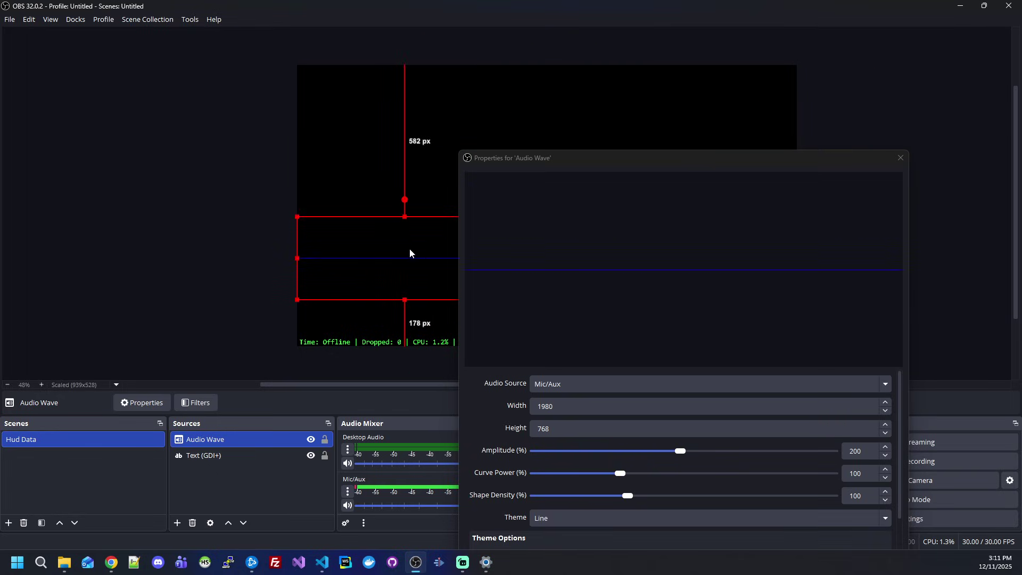
drag(411, 256, 419, 122)
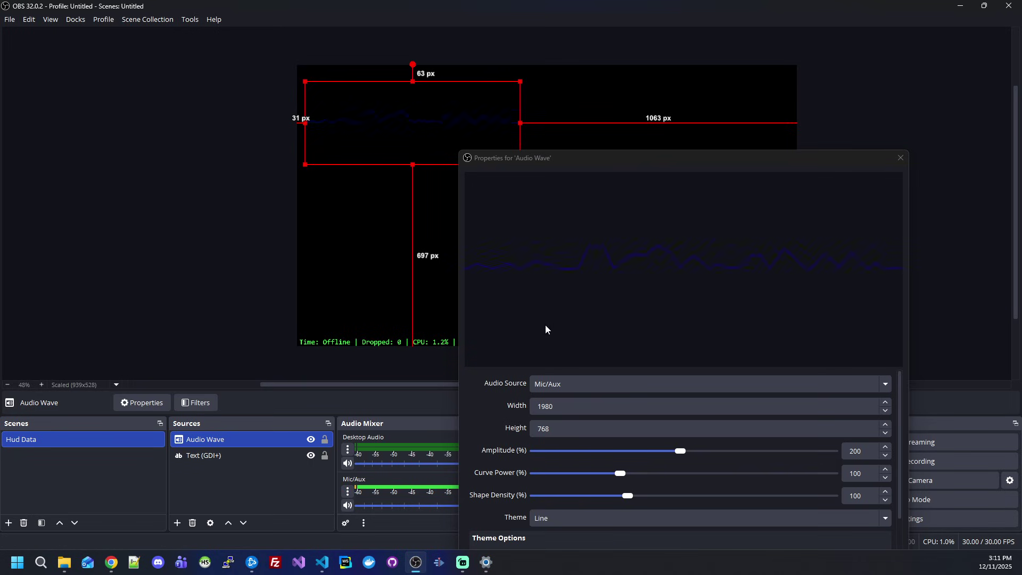
drag(657, 164, 740, 62)
Keep the Line theme, switch Style to Bars, and tick Mirror vertically
scroll(657, 443, down, 2)
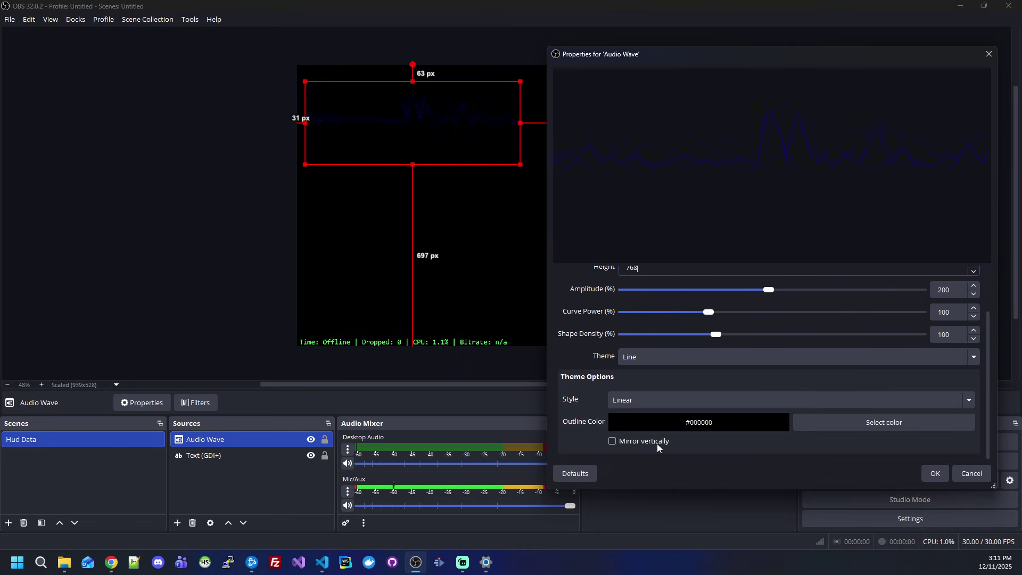
click(639, 361)
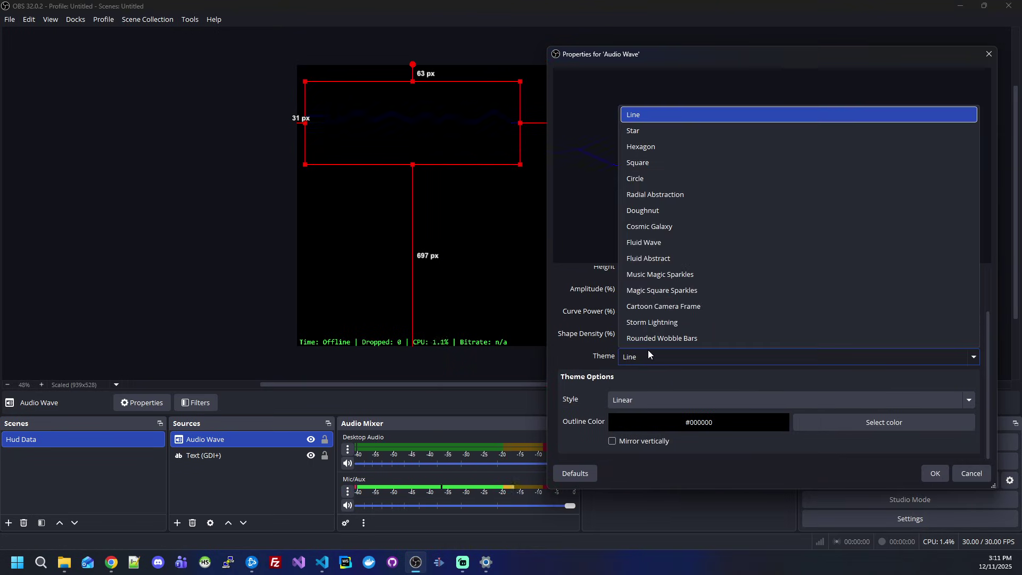
click(648, 354)
click(644, 400)
click(634, 434)
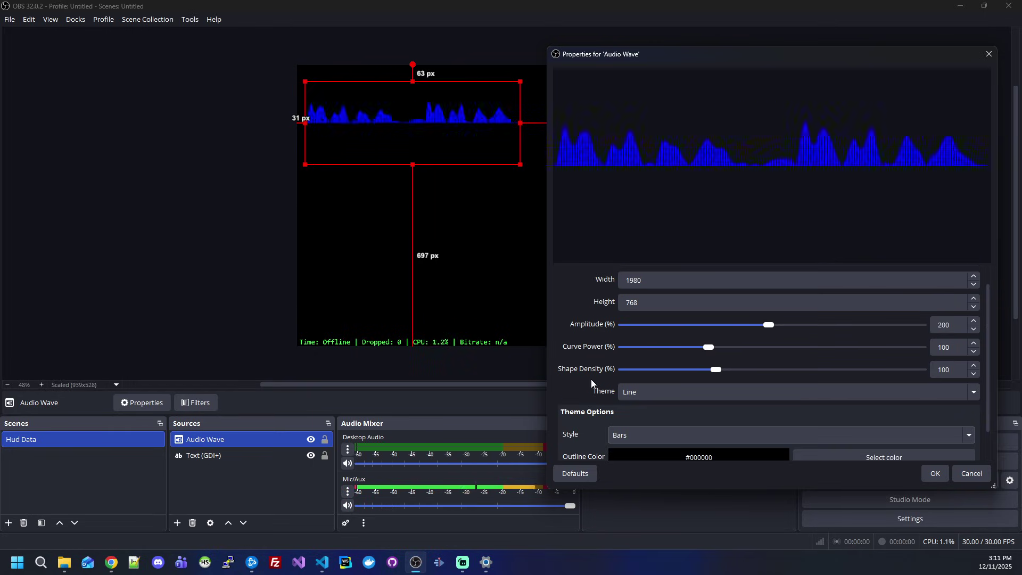
scroll(592, 379, down, 2)
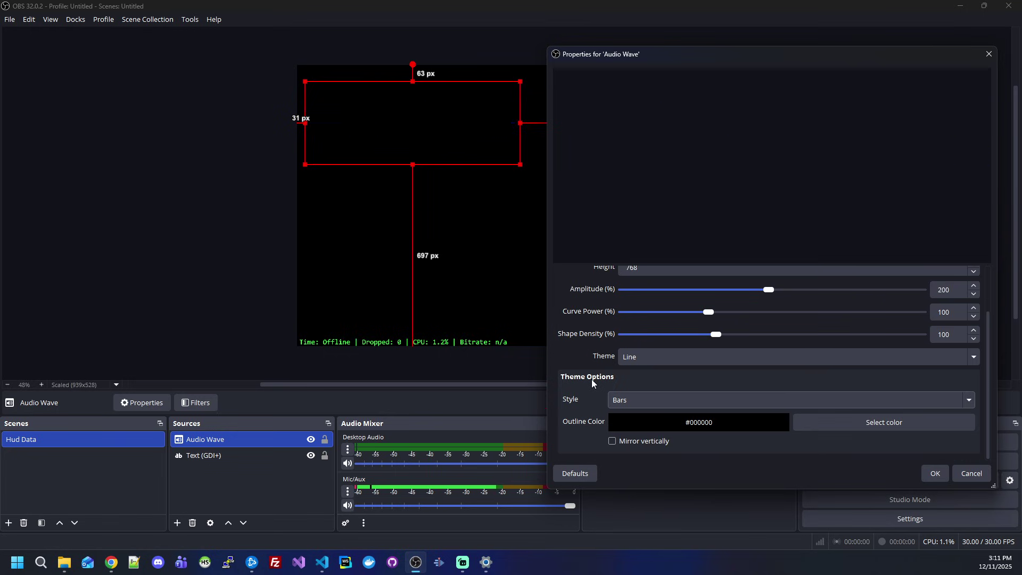
click(648, 444)
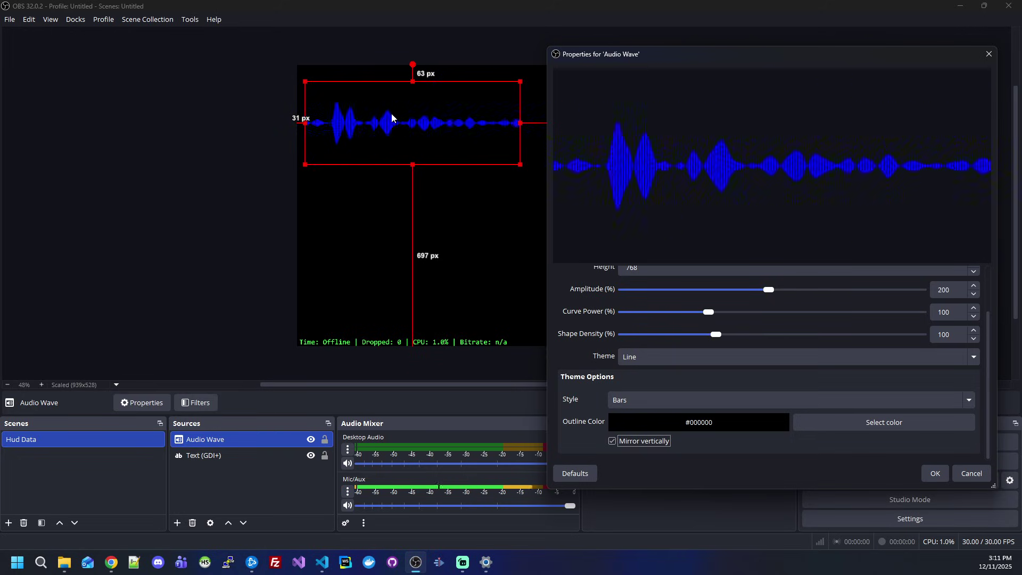
Make the outline color green #3bc626, then shrink the visualizer into the top-left corner
click(866, 423)
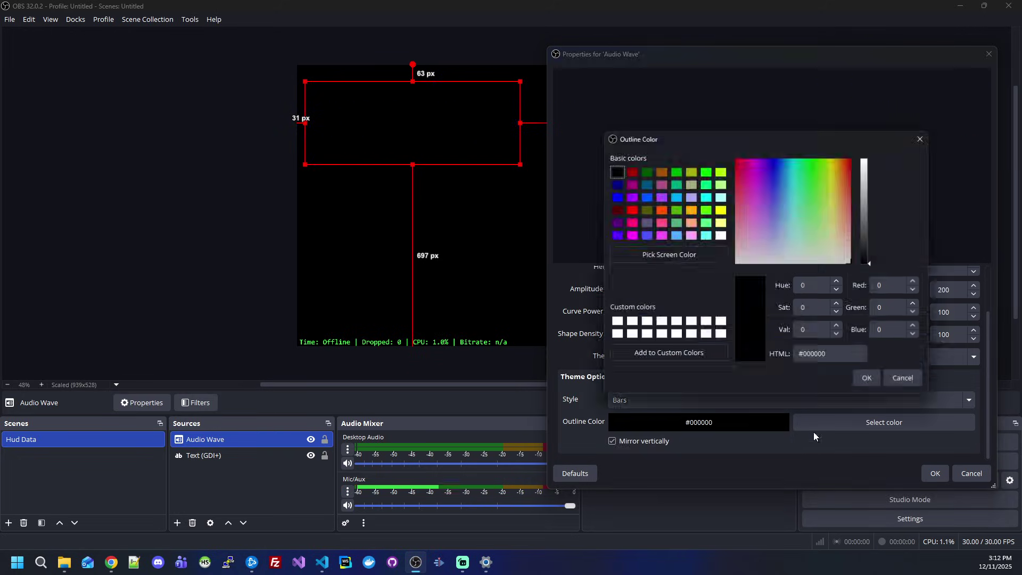
click(866, 182)
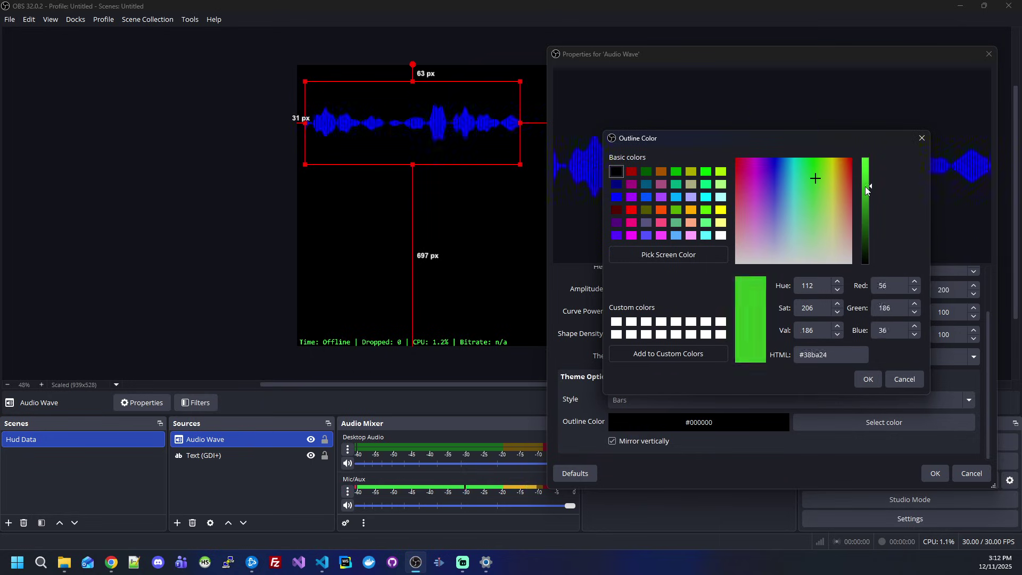
click(868, 379)
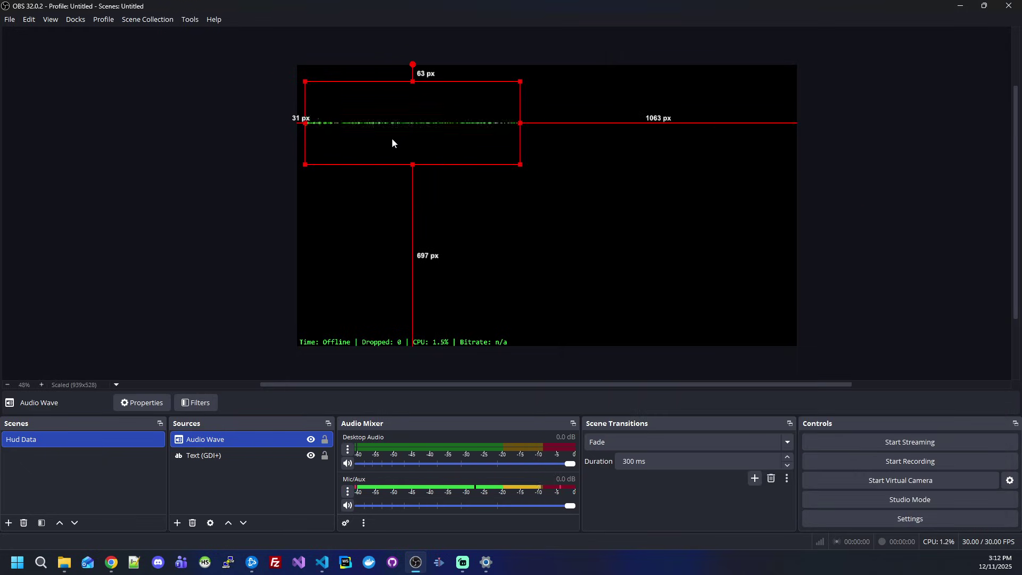
key(Return)
drag(399, 124, 392, 108)
drag(512, 149, 423, 111)
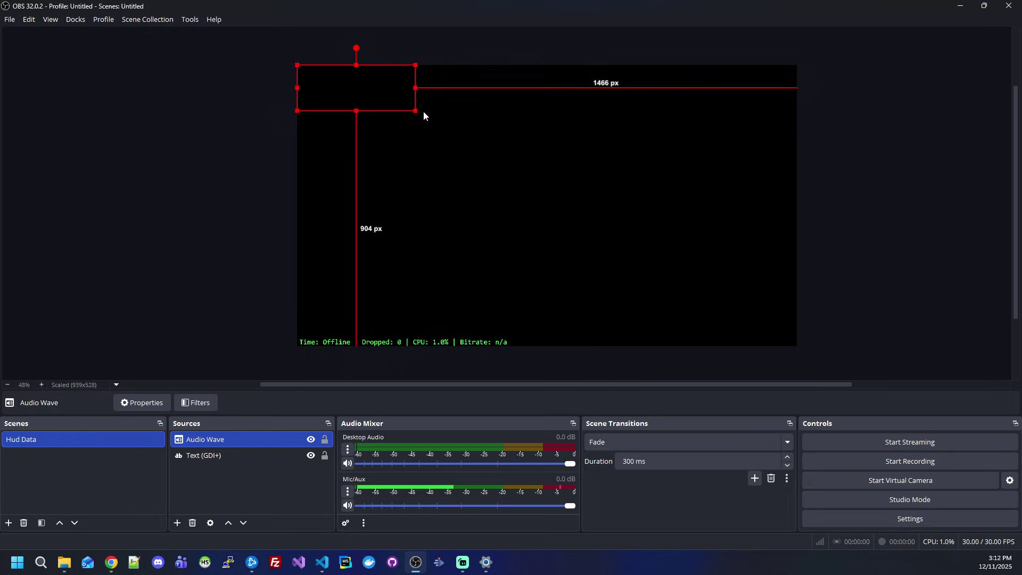
Create a second Audio Wave source named Audio Wave 2 and move its Properties aside
click(532, 219)
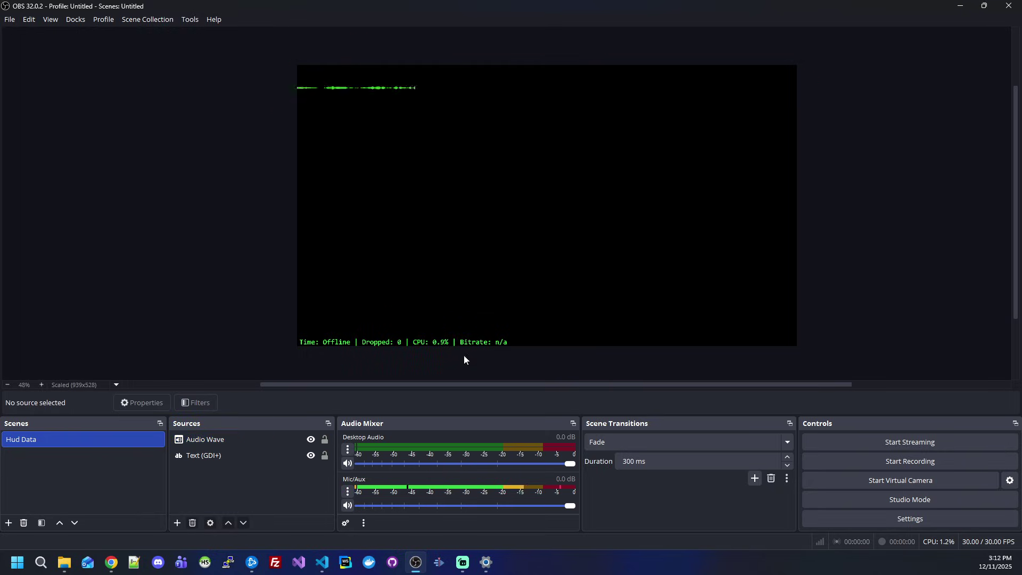
click(178, 522)
click(220, 317)
click(538, 343)
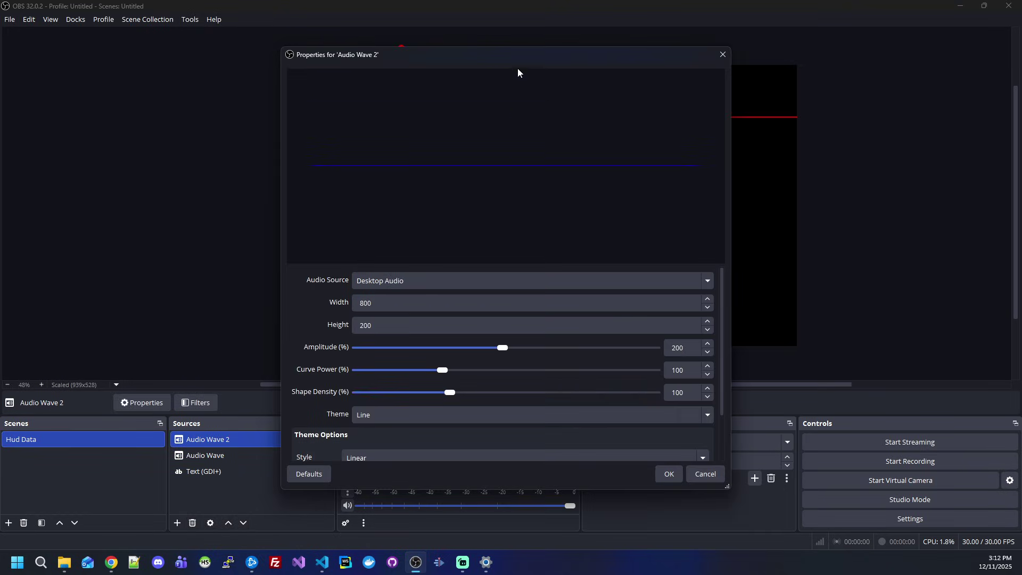
drag(617, 55, 847, 52)
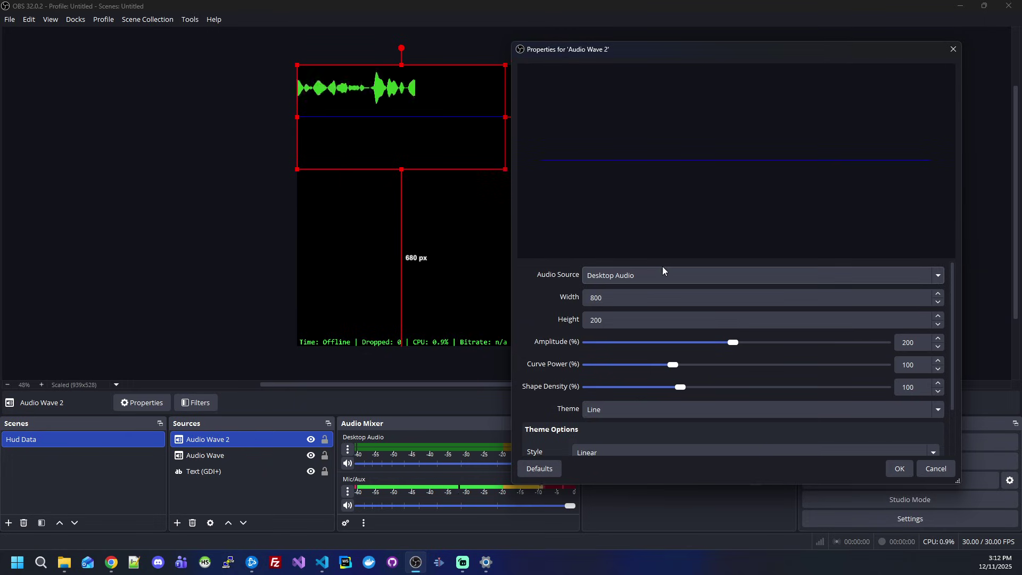
Set Audio Wave 2's Audio Source to Mic/Aux instead of Desktop Audio
click(605, 275)
click(605, 312)
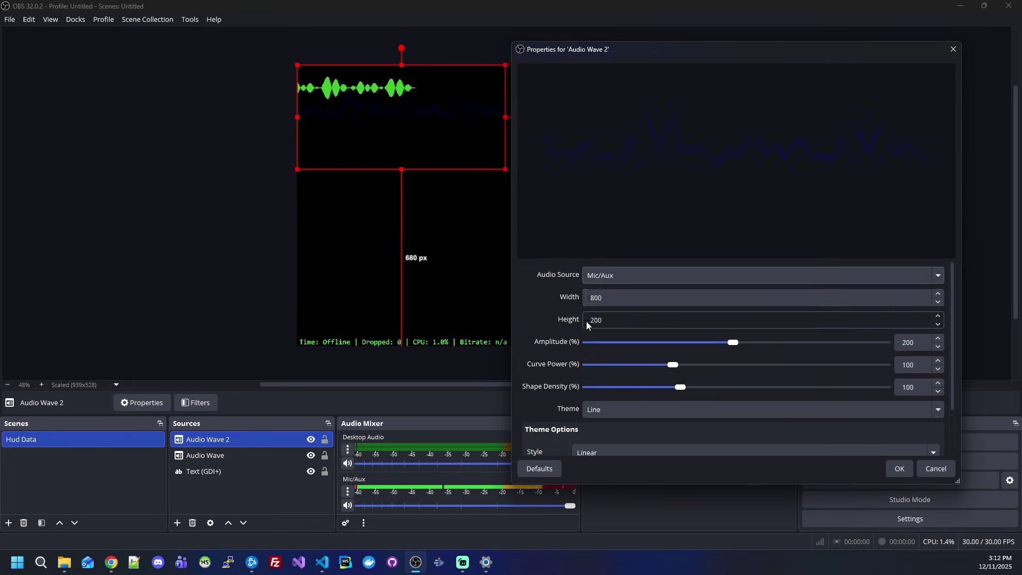
scroll(548, 382, down, 1)
scroll(547, 382, down, 1)
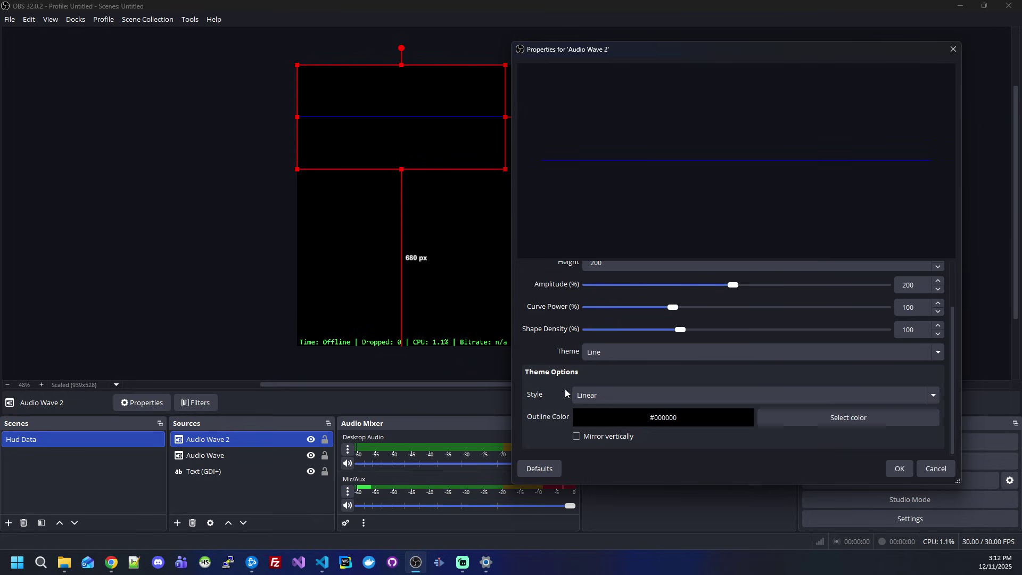
click(601, 353)
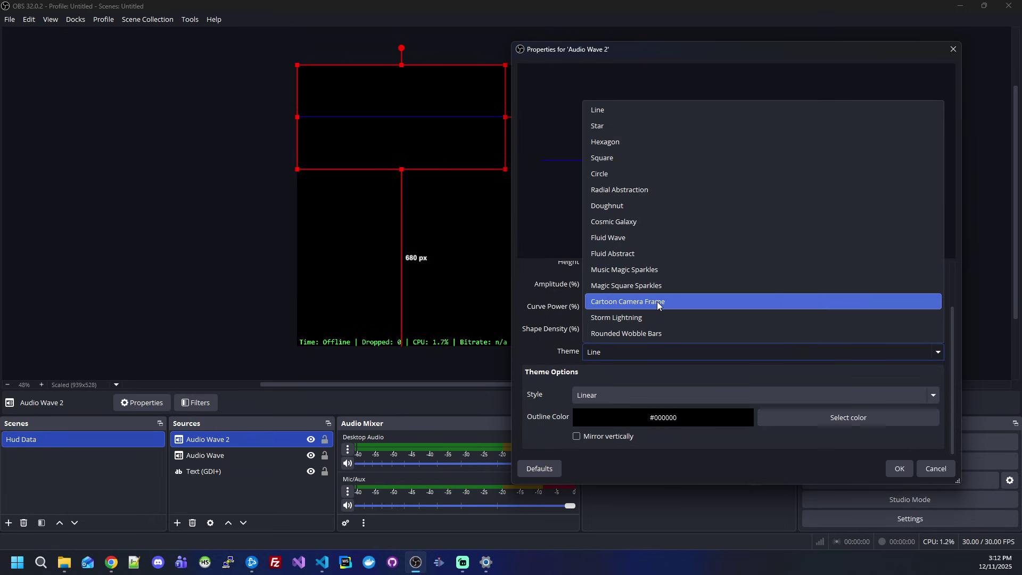
Apply the Cartoon Camera Frame theme to Audio Wave 2 with width 600 and height 400
click(642, 301)
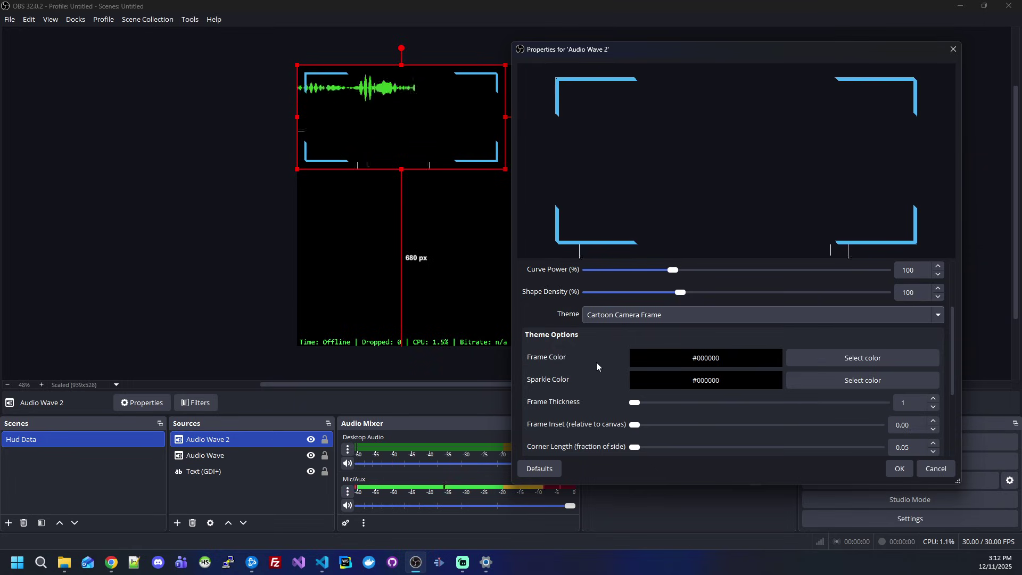
scroll(596, 362, up, 3)
key(Tab)
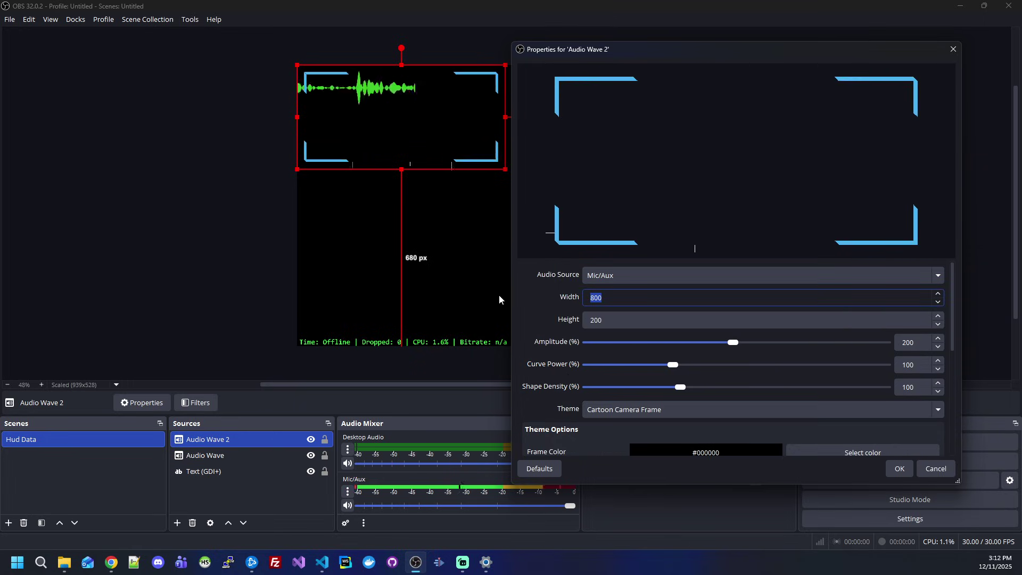
text(600)
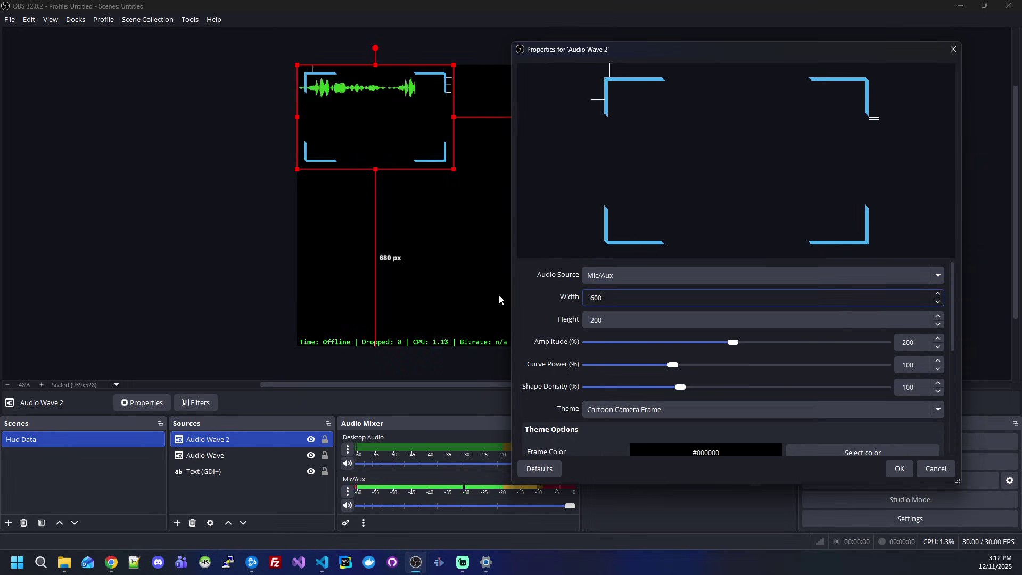
key(Tab)
text(400)
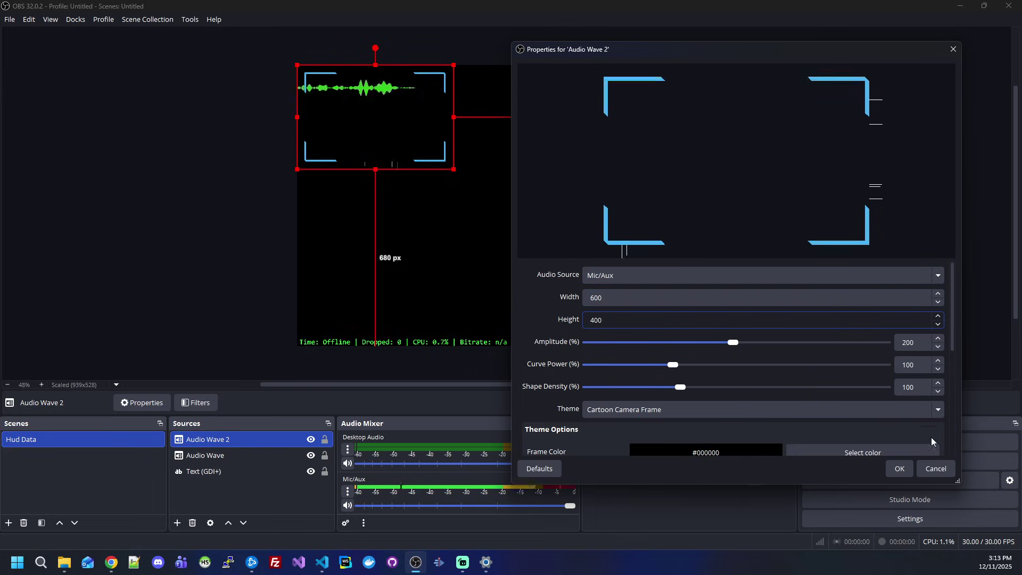
Move the camera frame below the green bars, then reopen Audio Wave 2's properties beside the preview
click(905, 471)
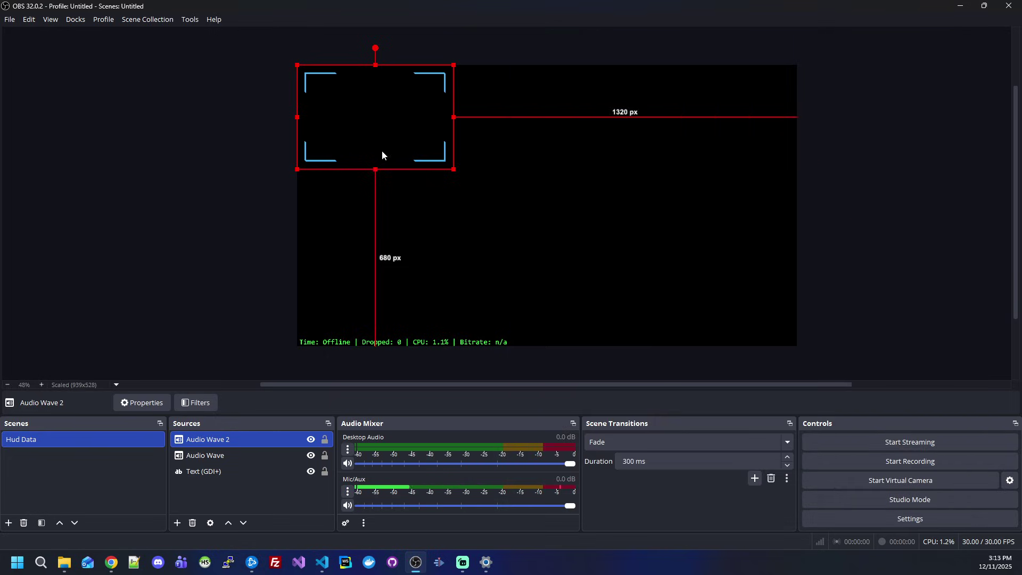
drag(381, 150, 402, 211)
click(515, 229)
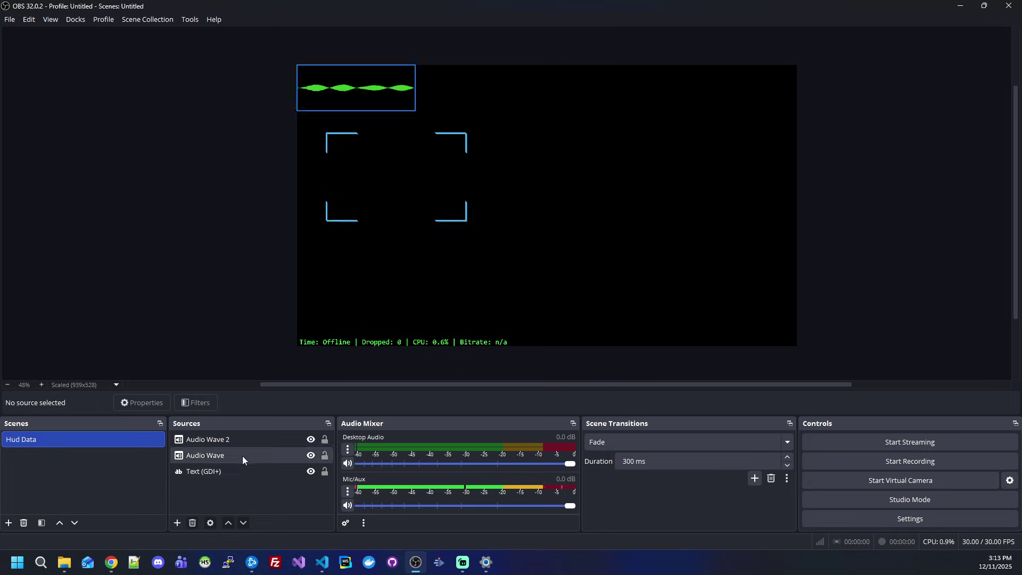
double_click(234, 439)
drag(538, 65, 769, 72)
Set the camera frame's thickness to 20, inset to 0.02 and corner length to 0.31
scroll(552, 371, down, 8)
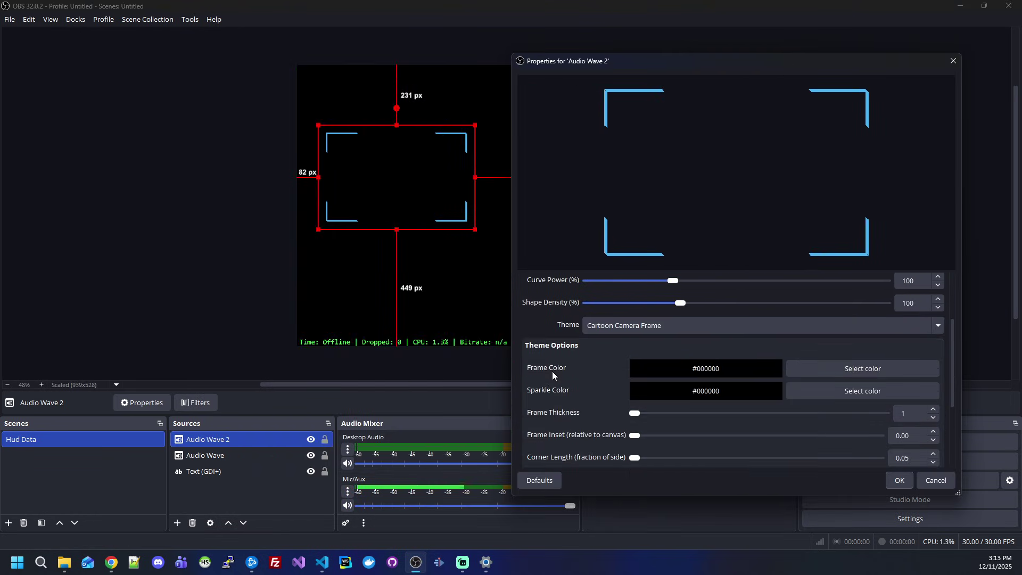
scroll(564, 367, up, 2)
scroll(564, 366, down, 2)
scroll(564, 366, up, 1)
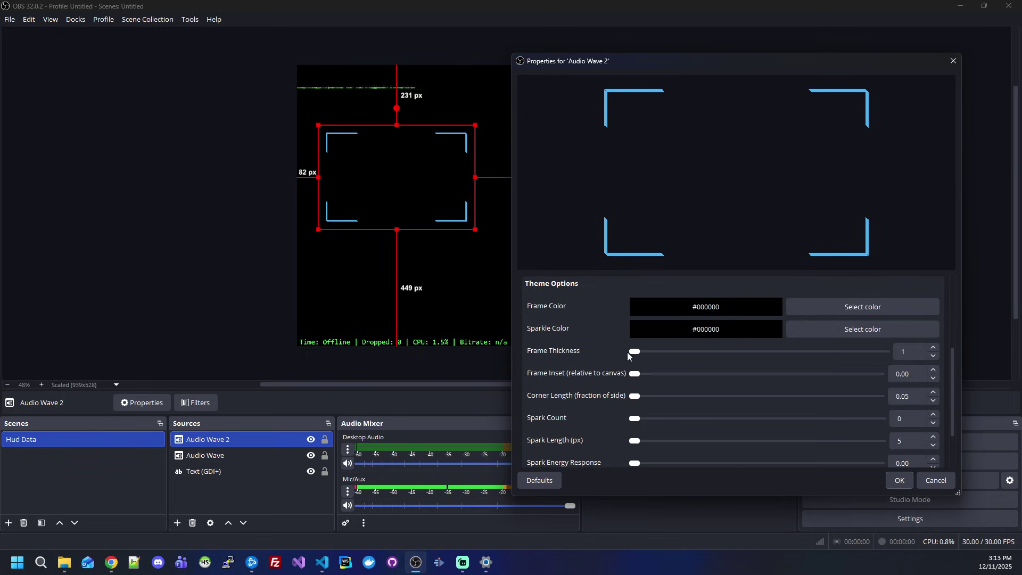
drag(635, 350, 888, 351)
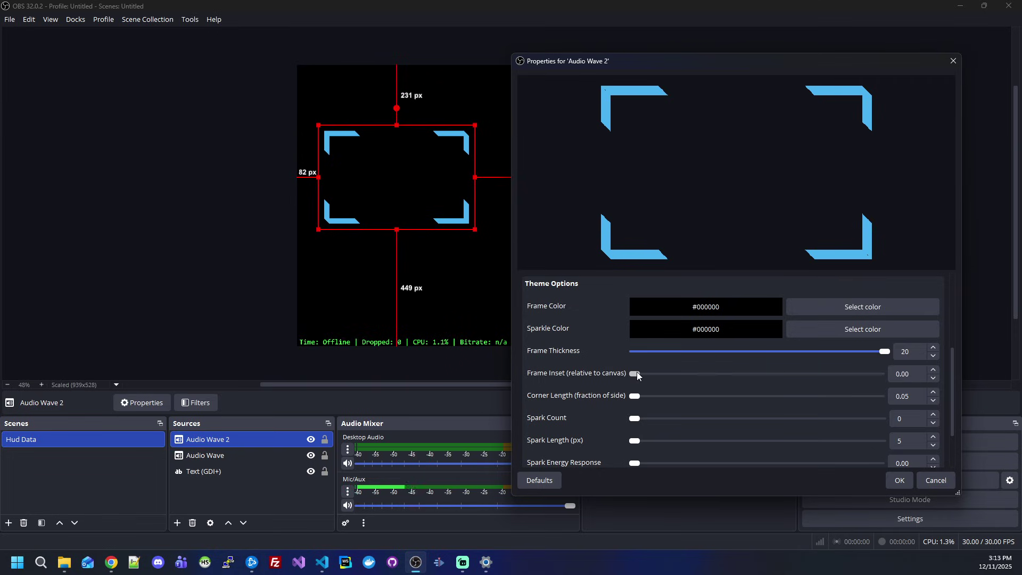
mouse_move(637, 371)
mouse_down()
mouse_move(645, 373)
mouse_move(618, 377)
mouse_move(809, 369)
mouse_move(650, 375)
mouse_up()
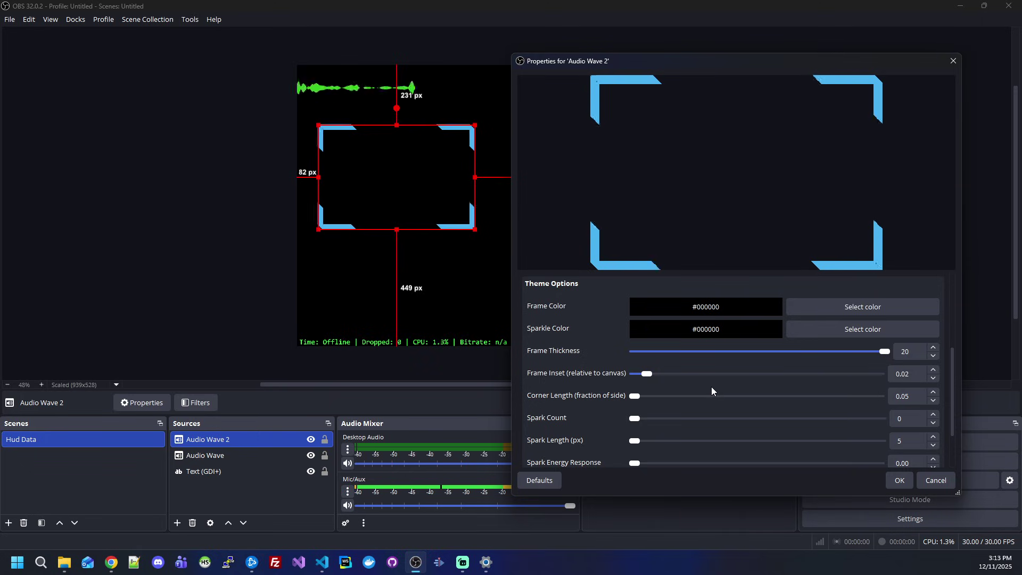
drag(632, 396, 782, 392)
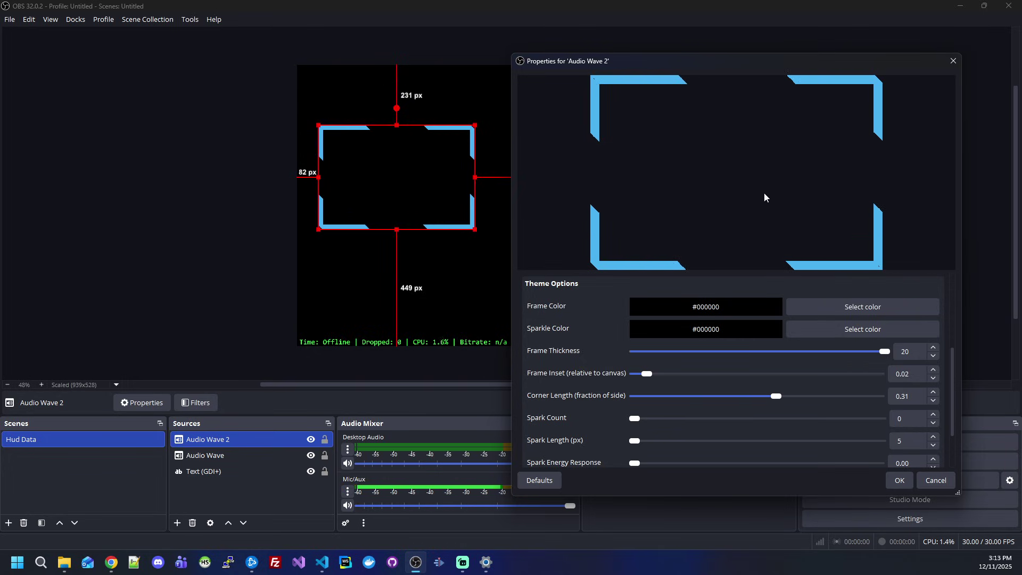
Set Spark Count to 200 and lengthen the sparks to 34 px
scroll(606, 402, down, 2)
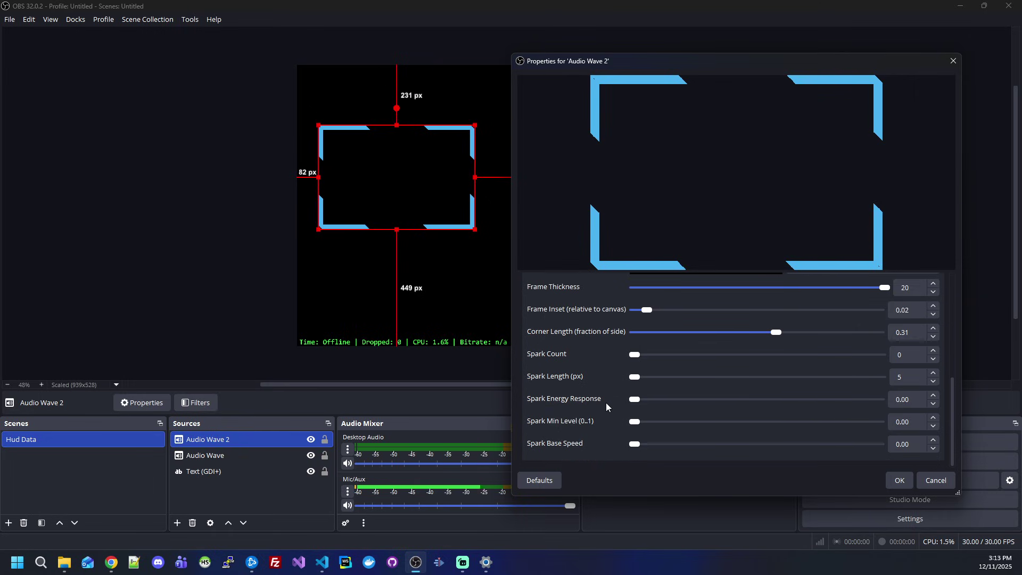
drag(635, 354, 883, 359)
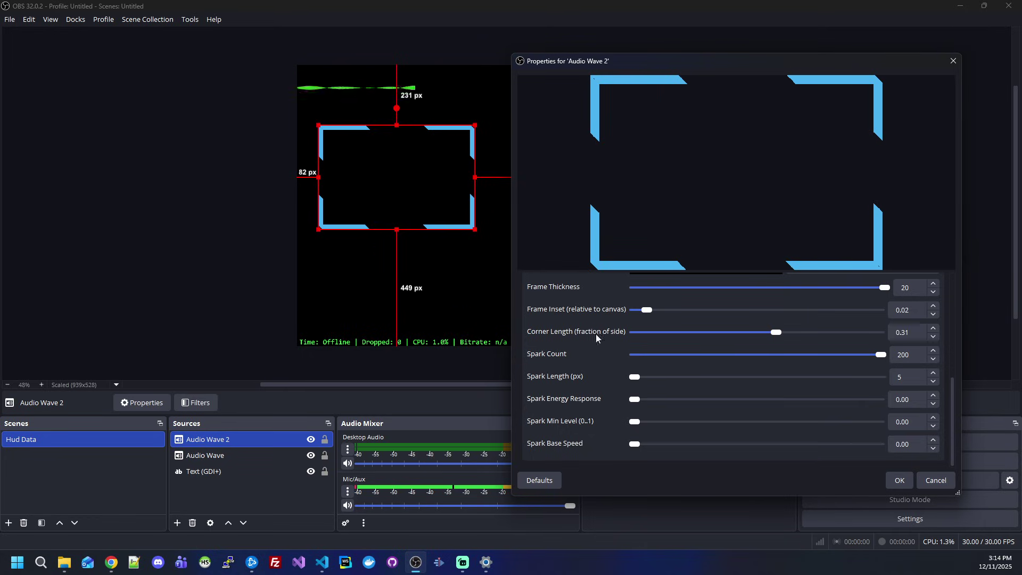
drag(631, 379, 886, 383)
drag(748, 378, 626, 373)
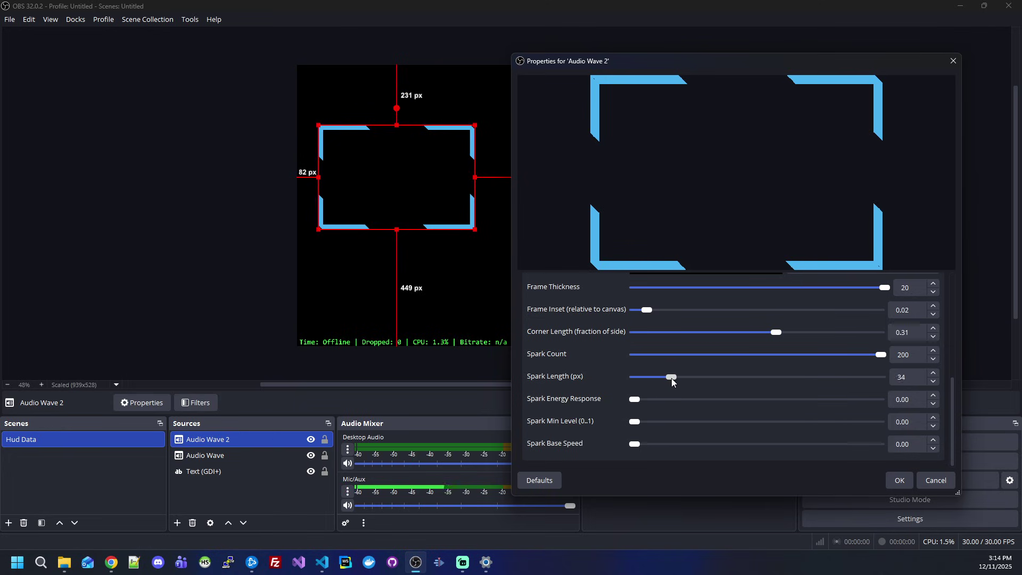
scroll(743, 397, up, 5)
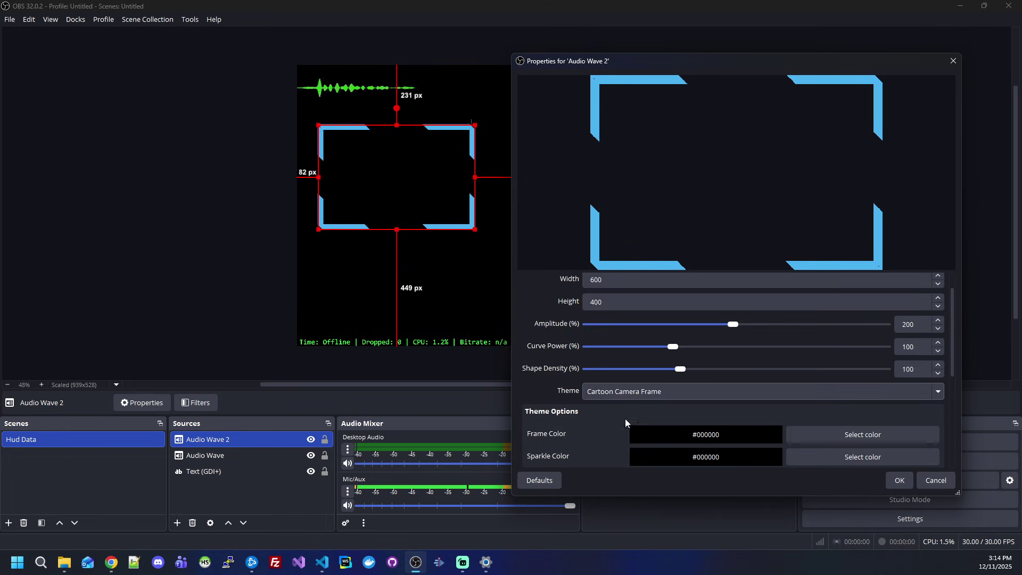
Set the Sparkle Color to light green #4bd557
scroll(618, 423, down, 3)
click(828, 359)
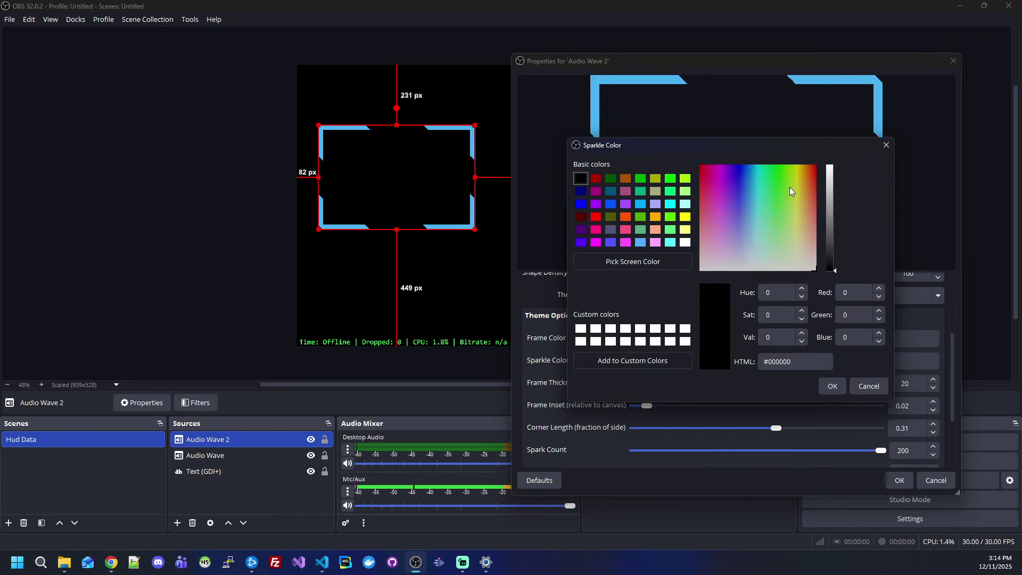
click(775, 203)
click(828, 184)
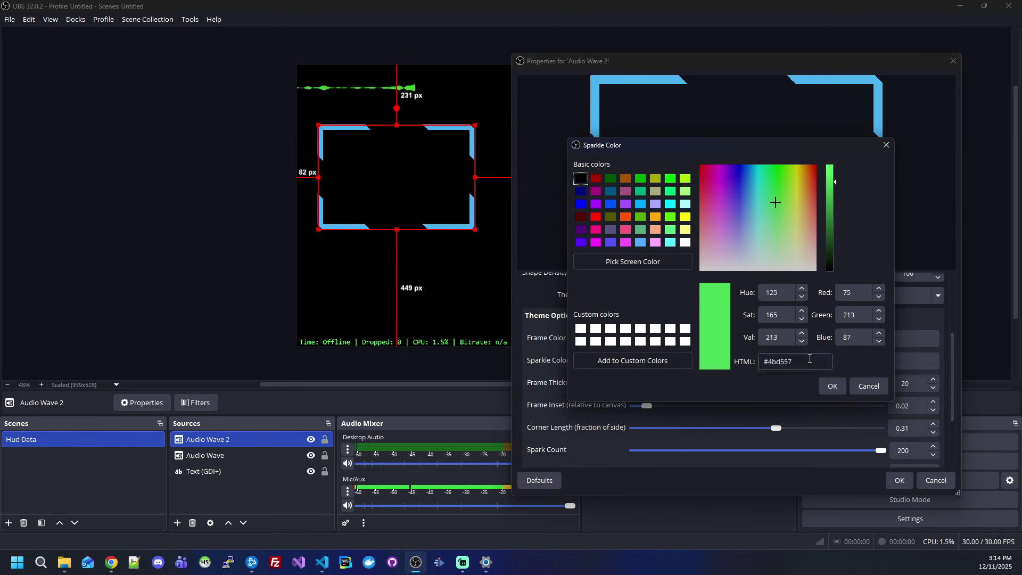
click(831, 386)
Set the Frame Color to green #2fce3c
click(862, 339)
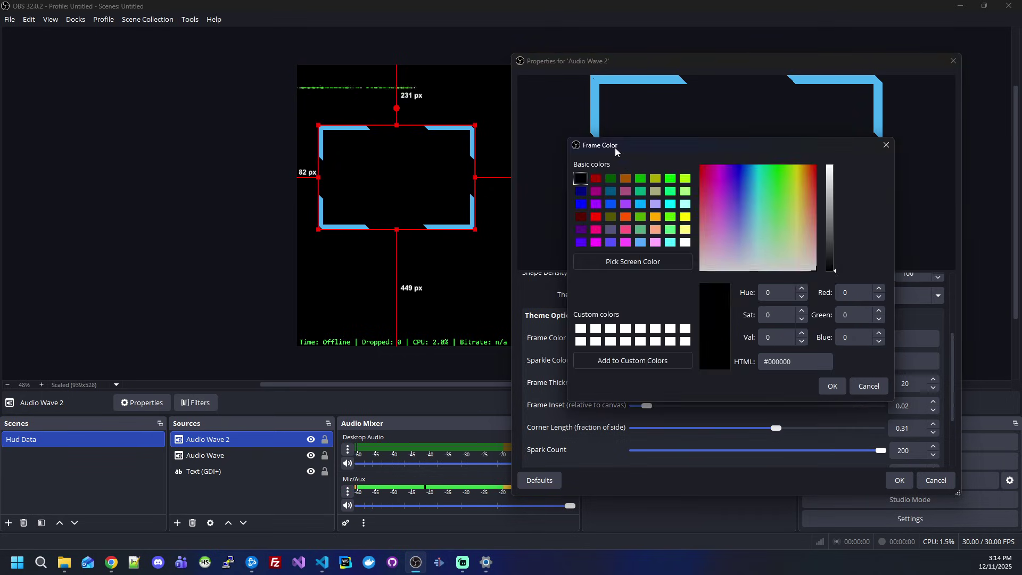
click(776, 189)
click(829, 185)
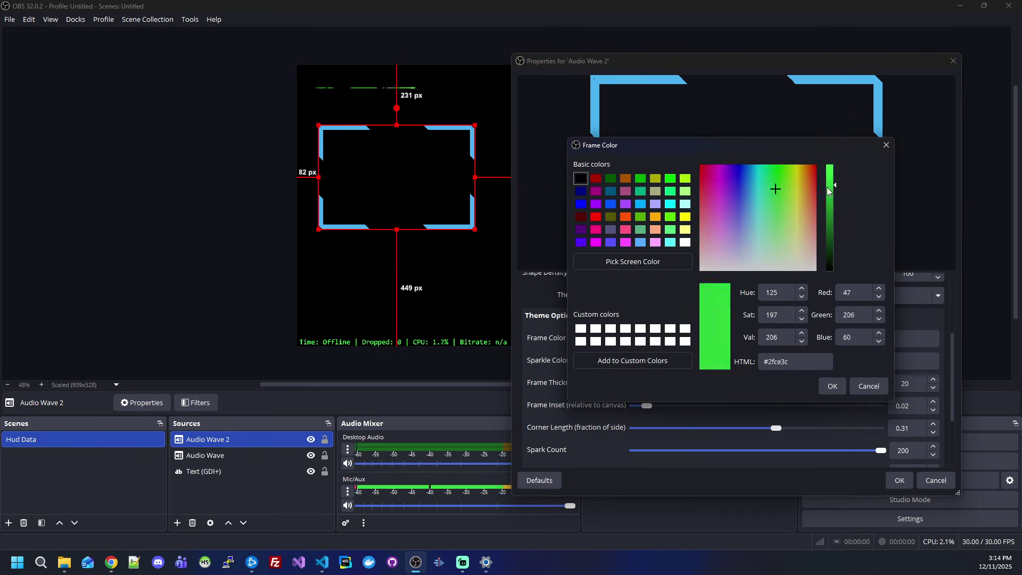
click(832, 385)
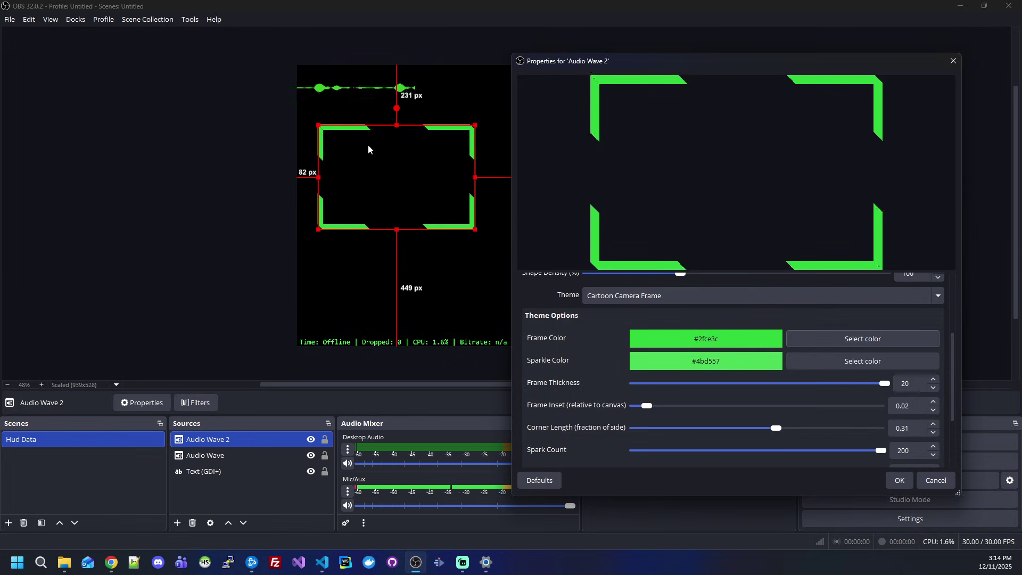
Drag the Spark Base Speed slider to 1.45 so the sparks travel around the frame
scroll(597, 402, down, 3)
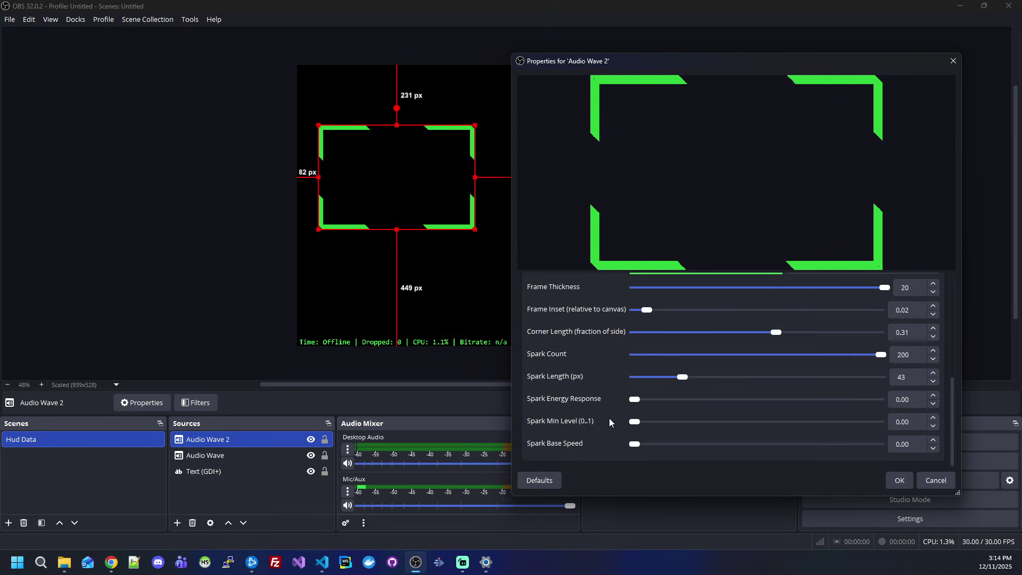
drag(636, 444, 706, 447)
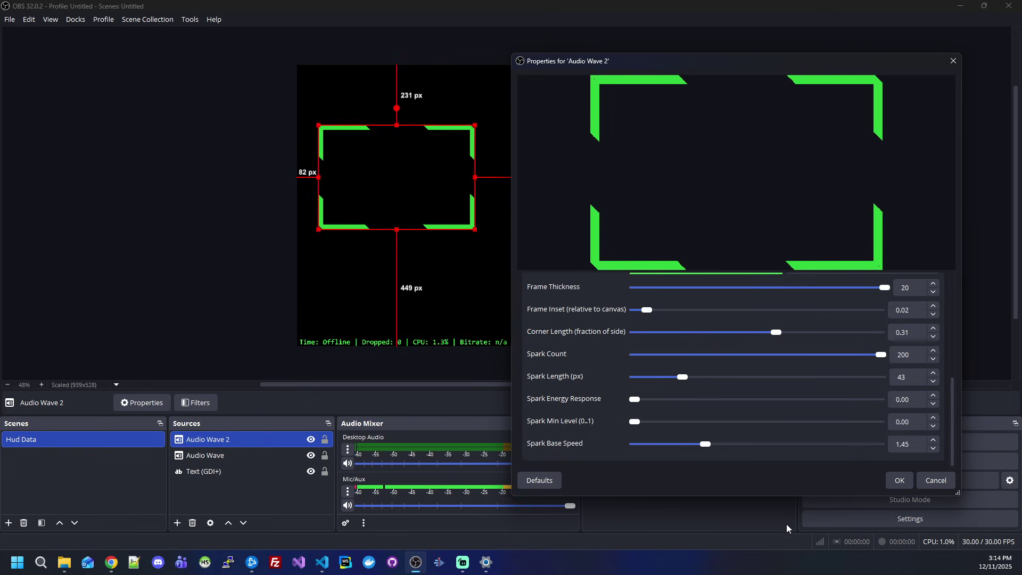
scroll(788, 374, up, 10)
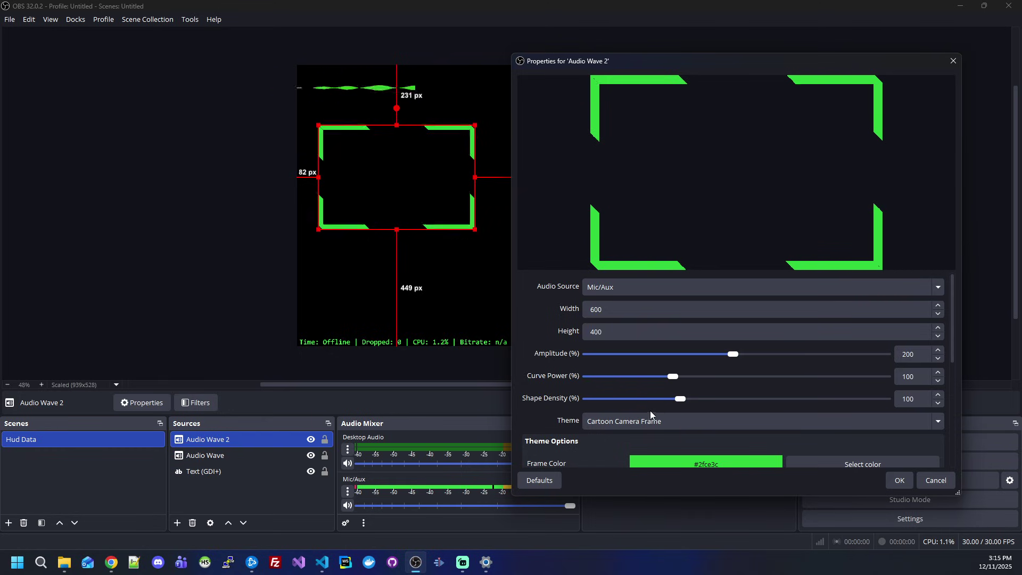
Switch Audio Wave 2 to the Line theme on Mic/Aux, drawn as bars
click(621, 421)
click(613, 182)
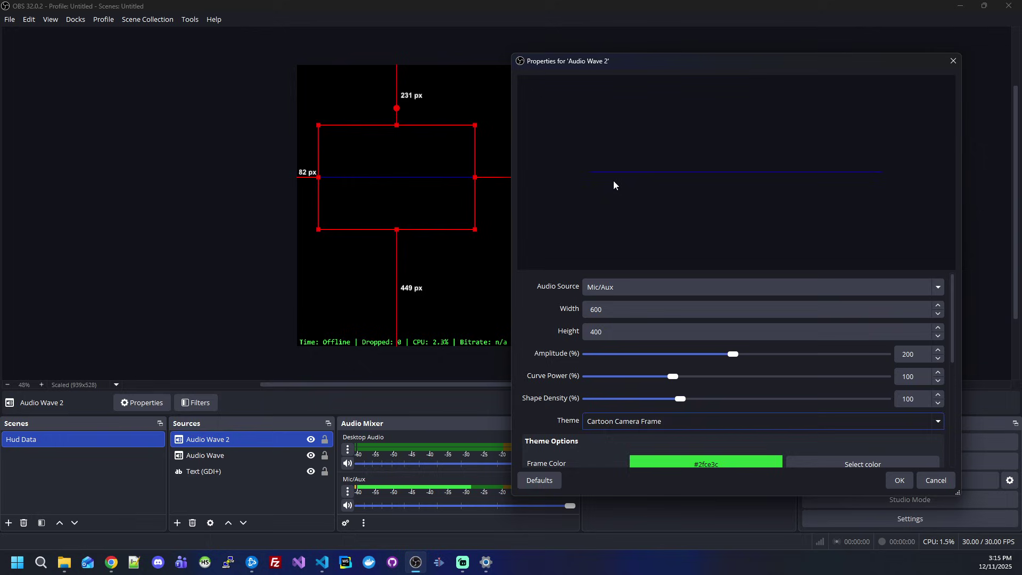
click(631, 287)
click(631, 287)
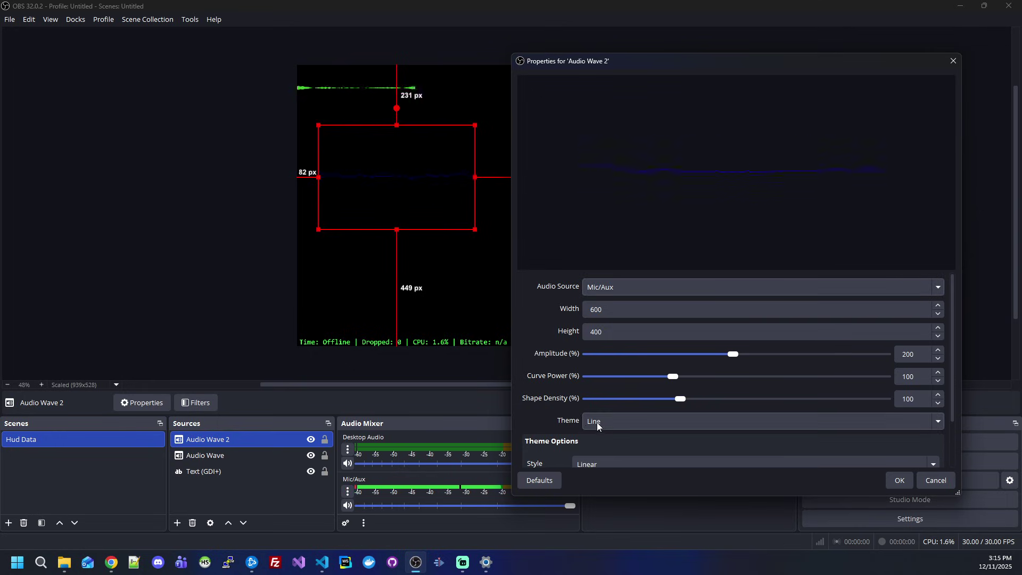
click(591, 465)
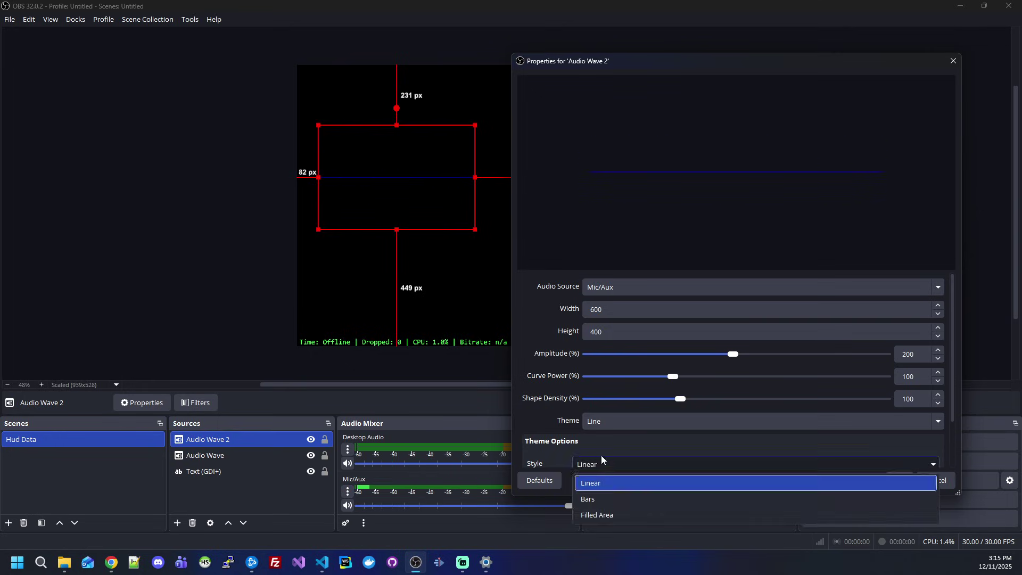
click(606, 499)
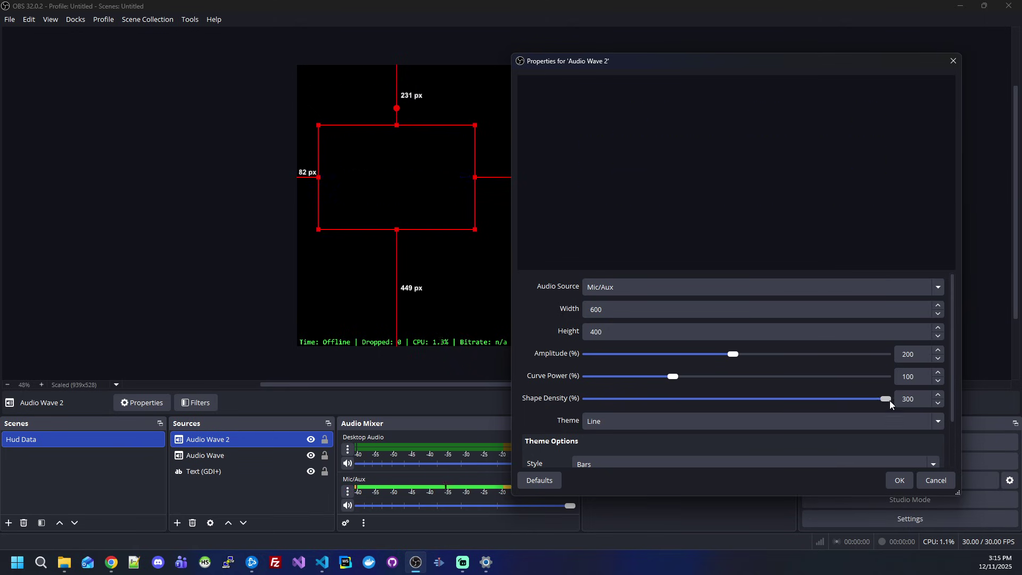
Set the bars' shape density to 41 and amplitude to 85
drag(887, 399, 720, 399)
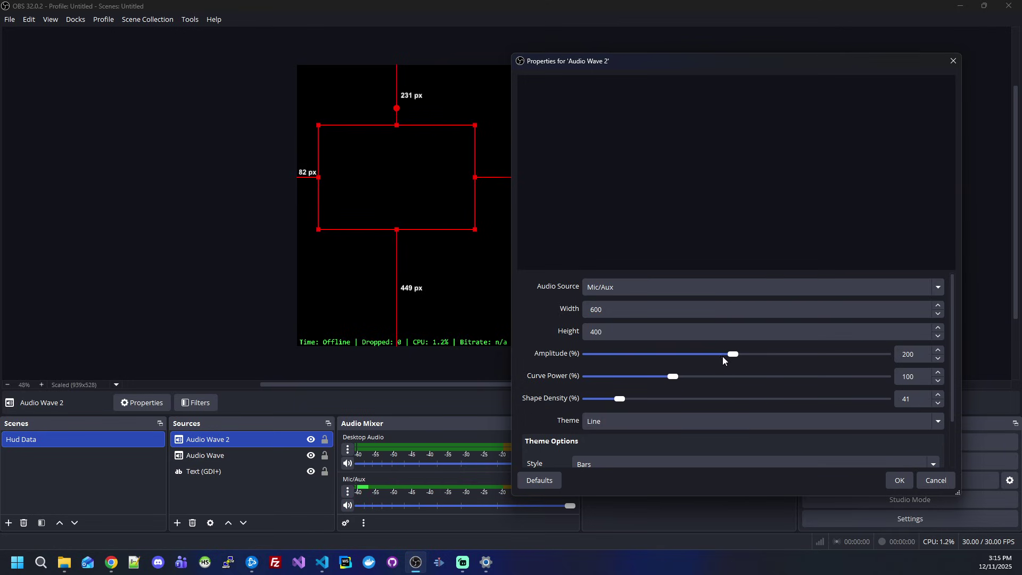
drag(733, 354, 911, 356)
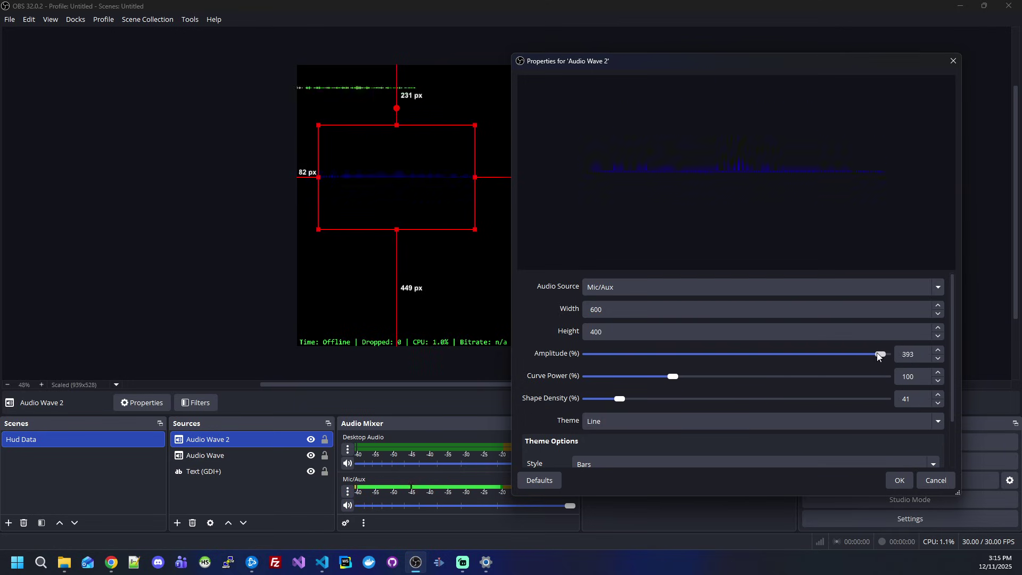
drag(873, 357, 640, 361)
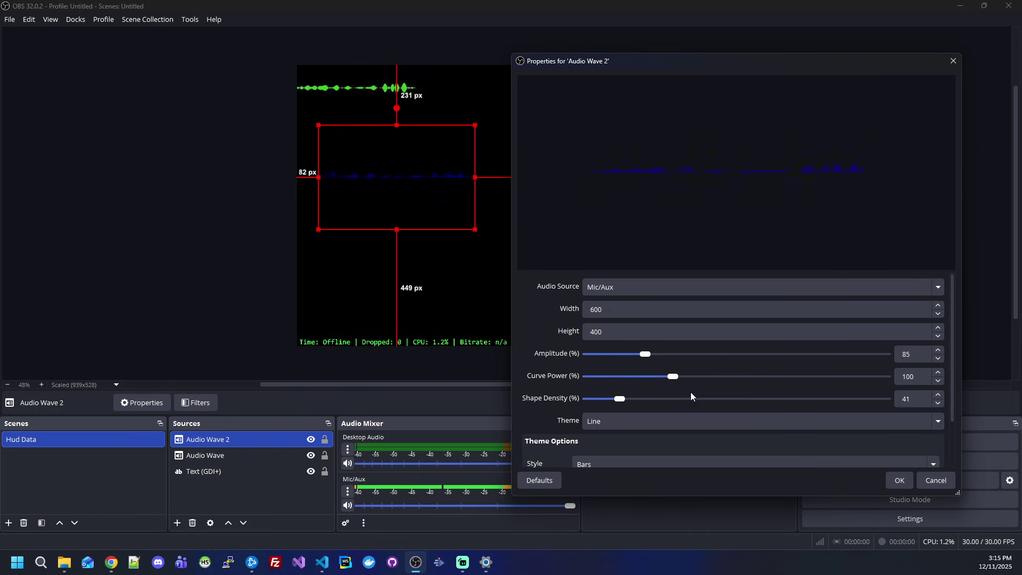
Restore the Cartoon Camera Frame theme, then shrink the green frame and nudge it toward the left edge
scroll(550, 365, down, 2)
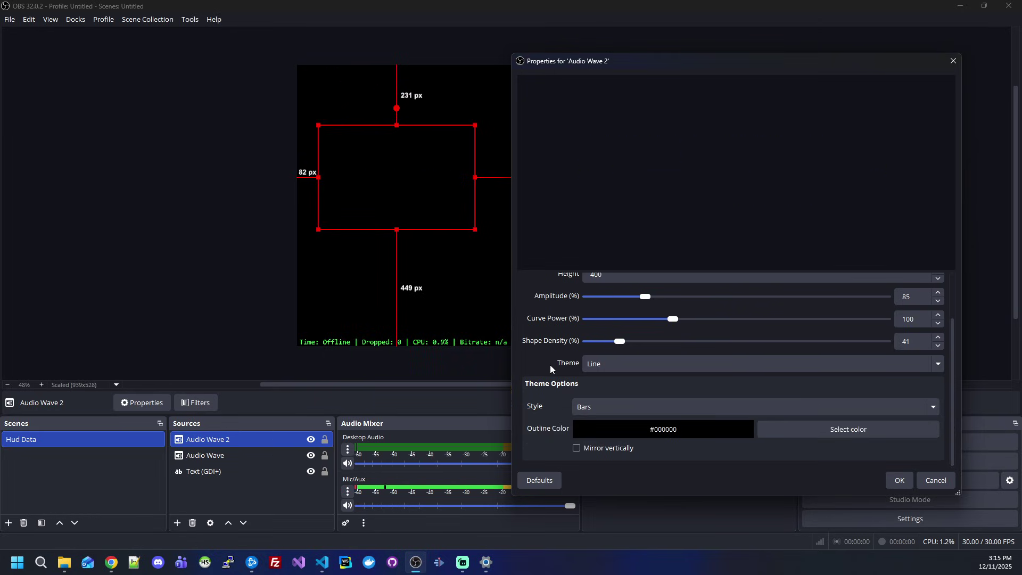
click(622, 363)
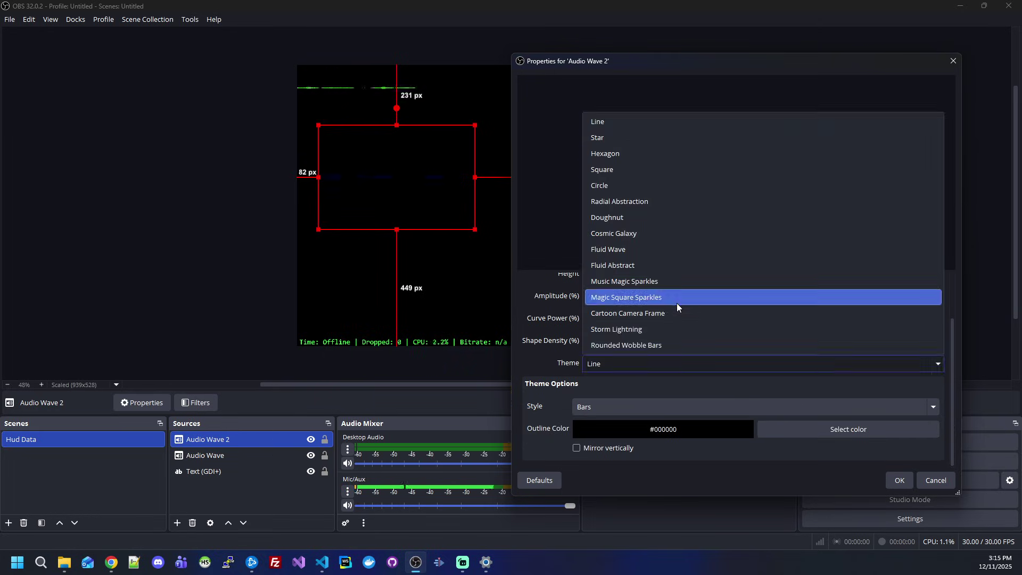
click(651, 314)
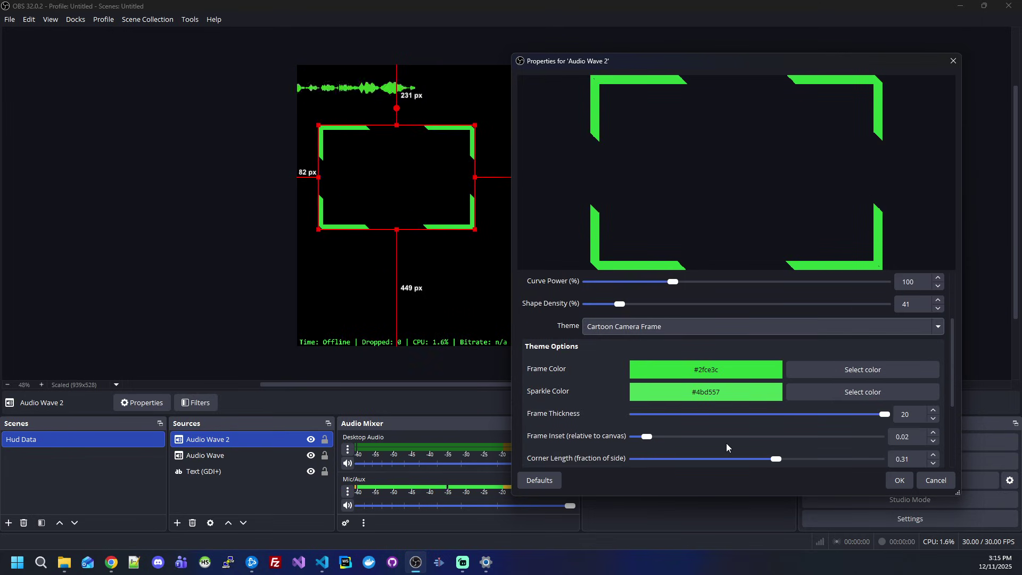
scroll(585, 438, down, 4)
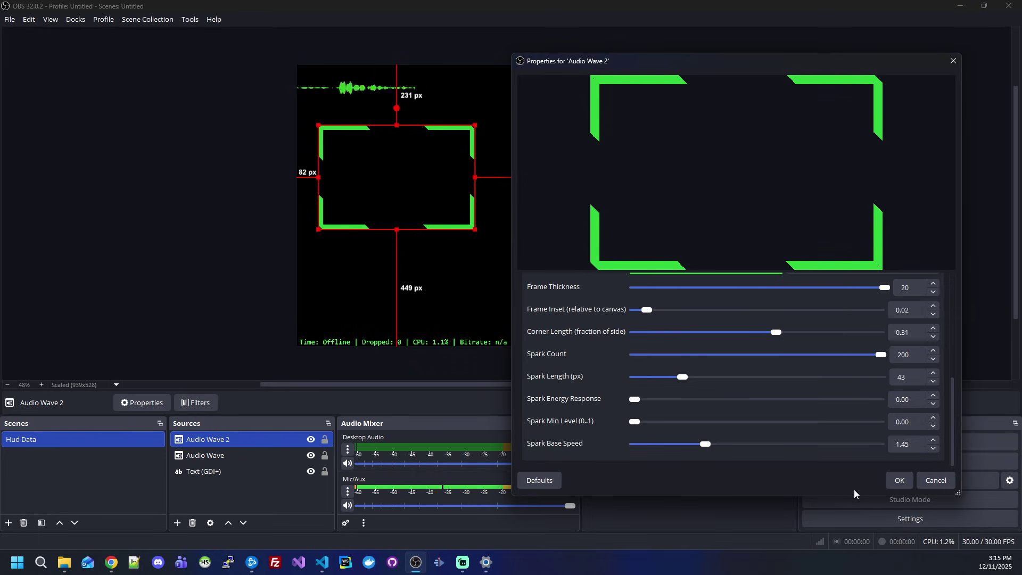
click(899, 480)
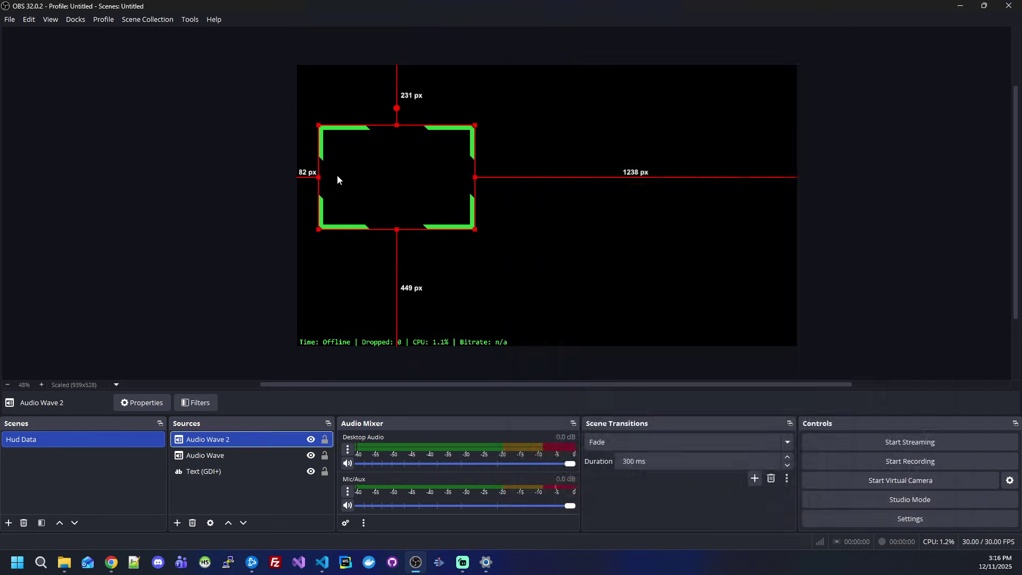
drag(471, 227, 417, 198)
drag(385, 159, 374, 172)
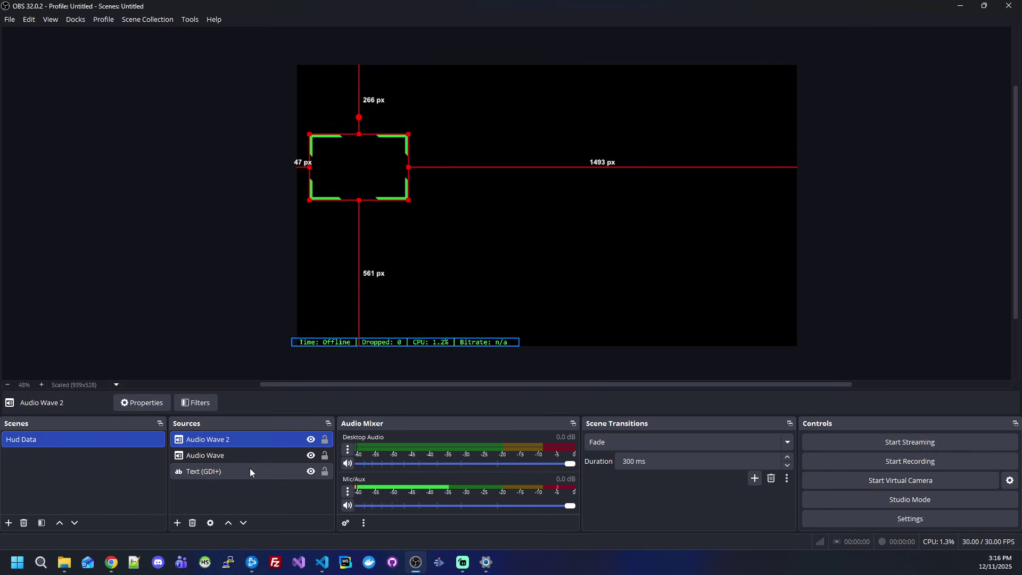
Add an Audio Output Capture source, then delete it
click(177, 522)
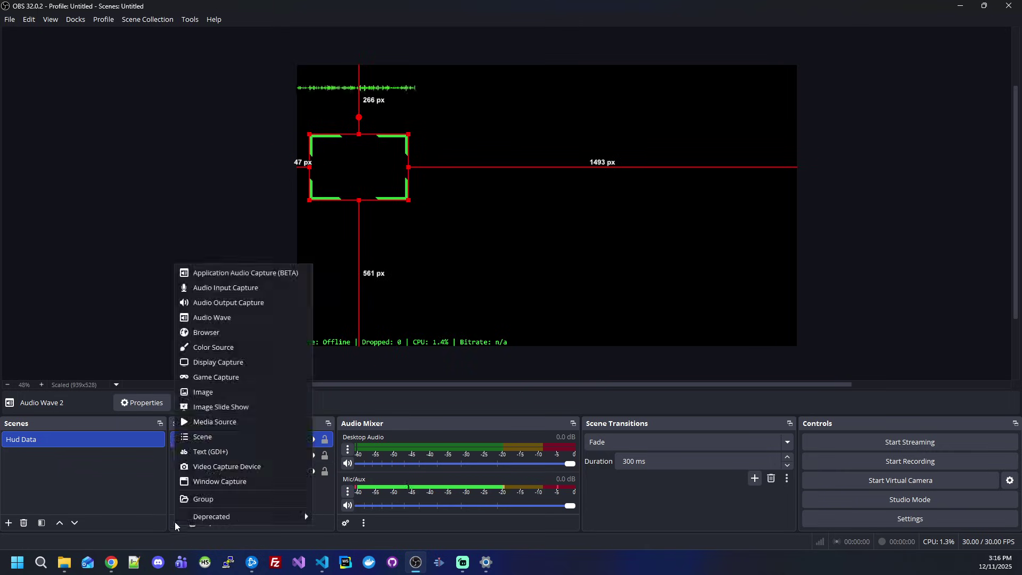
click(220, 302)
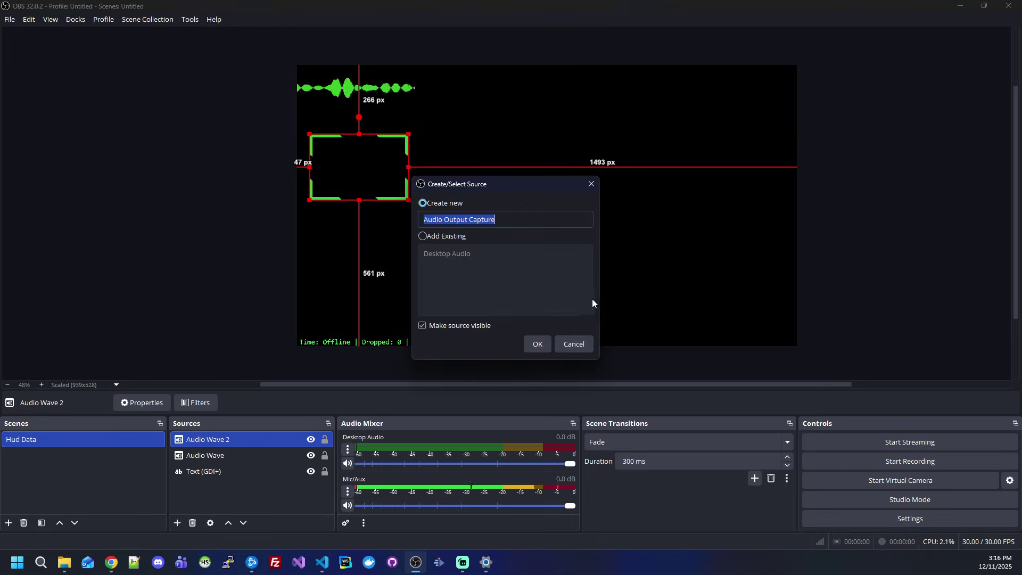
click(535, 345)
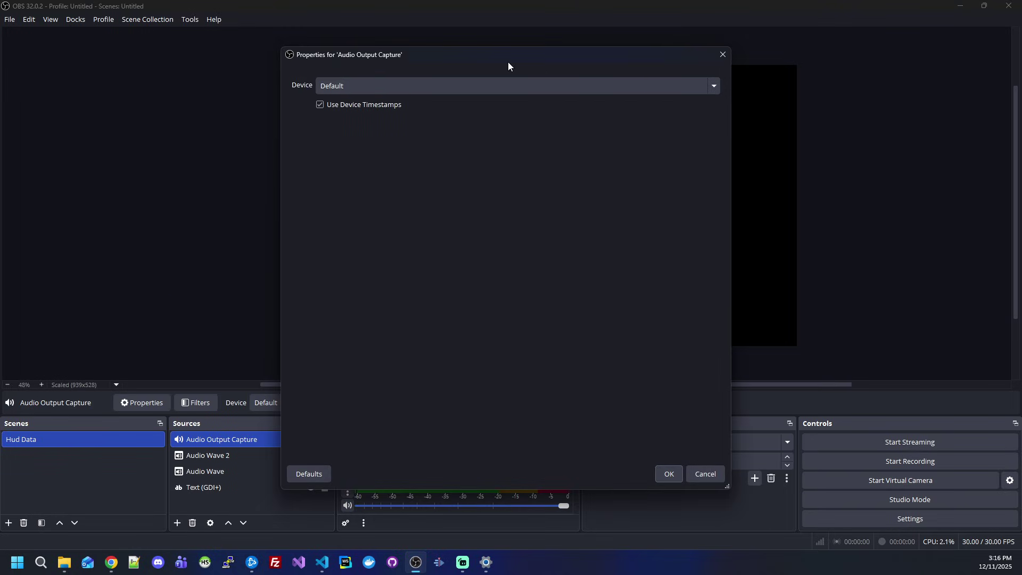
click(723, 55)
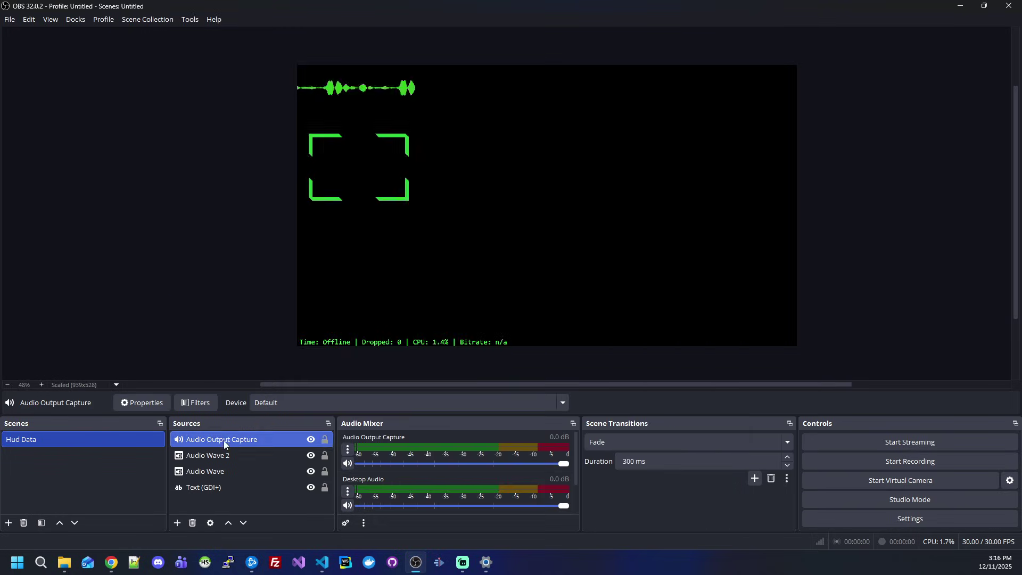
key(Delete)
key(Return)
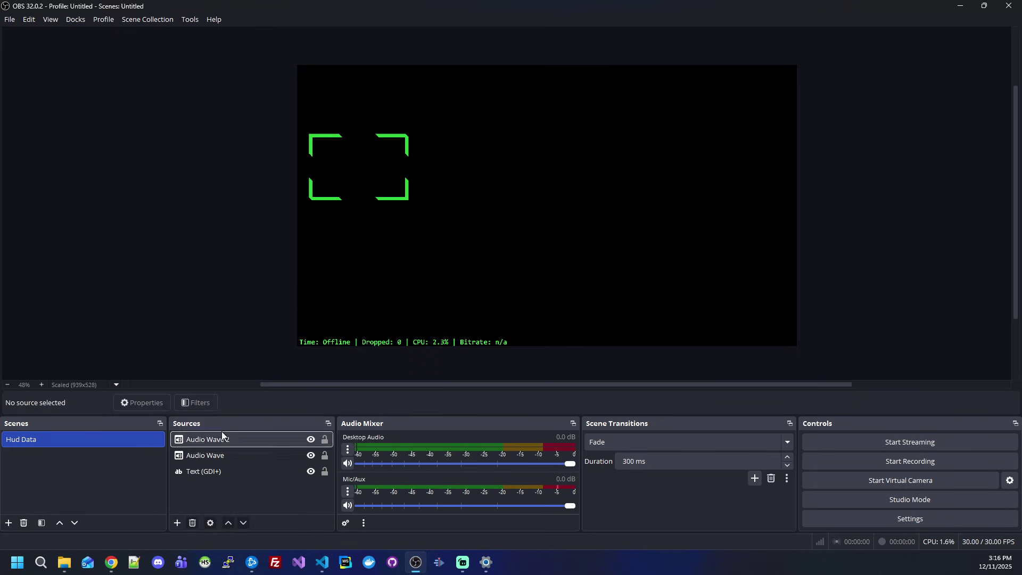
Create Audio Wave 3 with the Rounded Wobble Bars theme driven by Mic/Aux
click(177, 523)
click(208, 309)
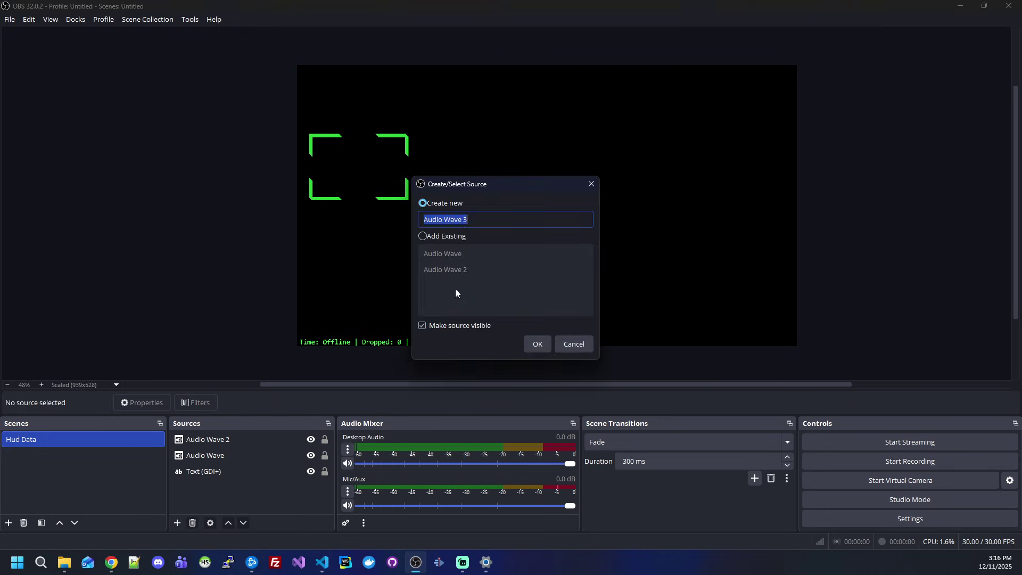
click(537, 344)
scroll(305, 447, down, 2)
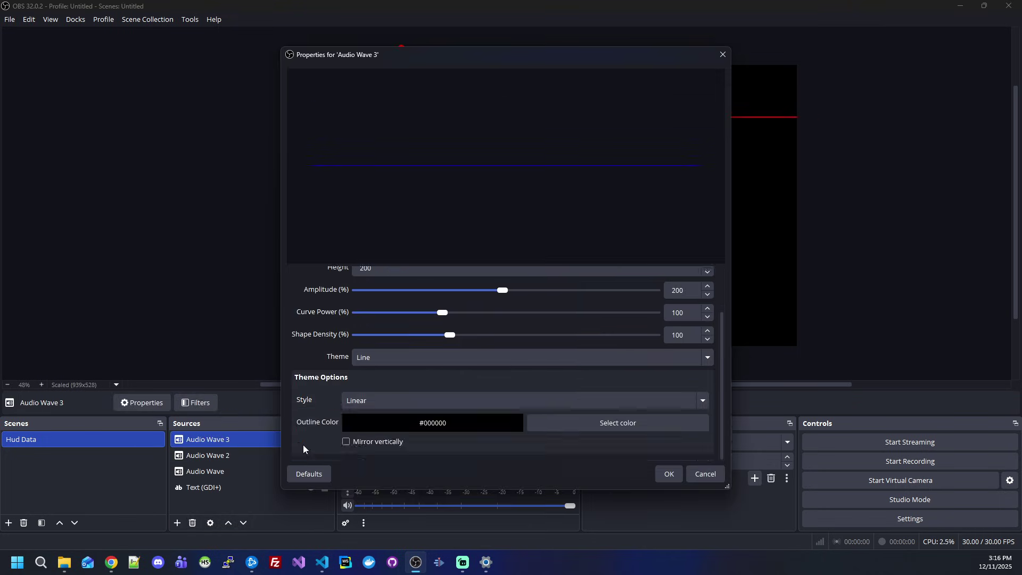
click(378, 364)
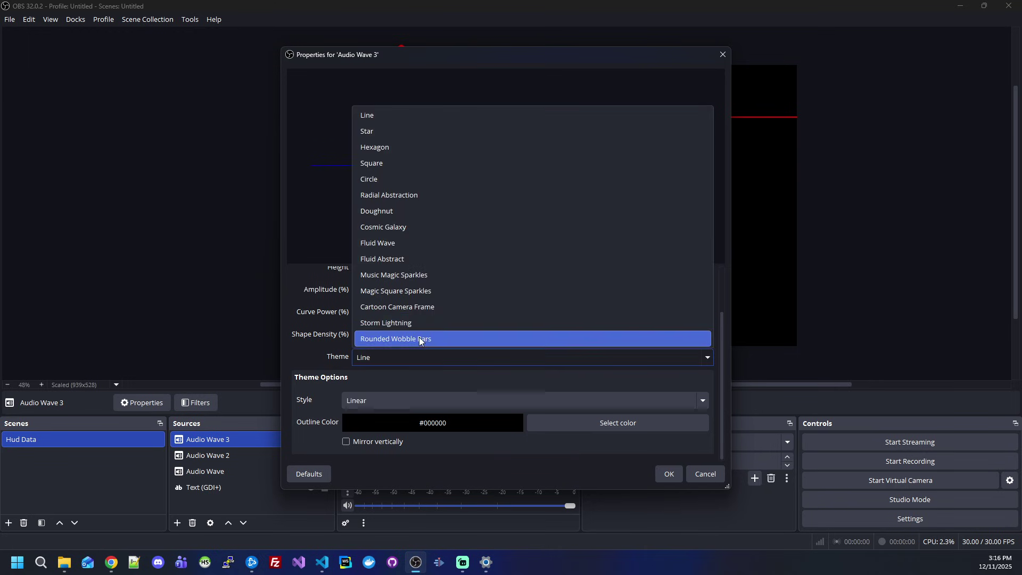
click(419, 337)
drag(568, 63, 798, 62)
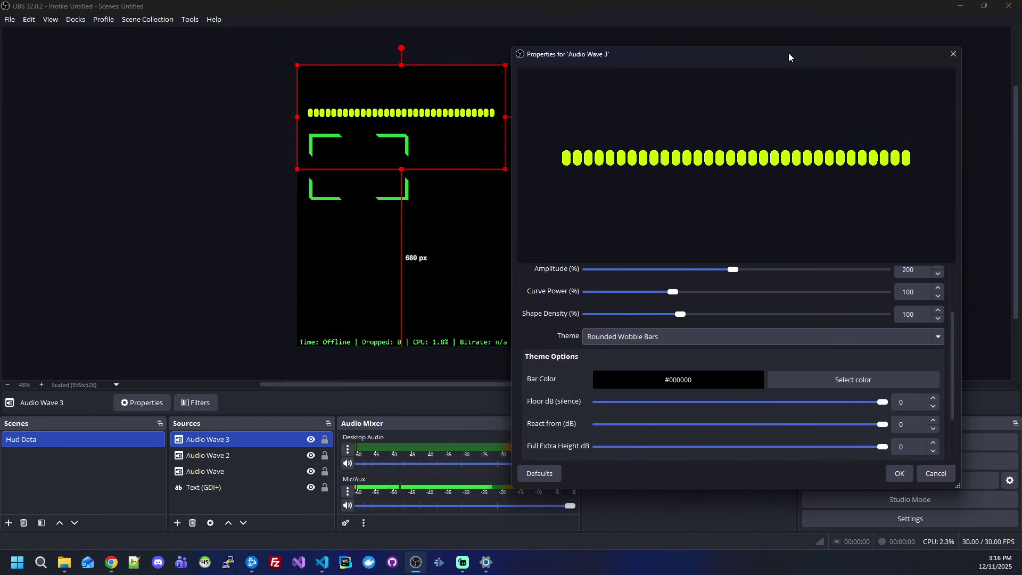
scroll(537, 349, up, 3)
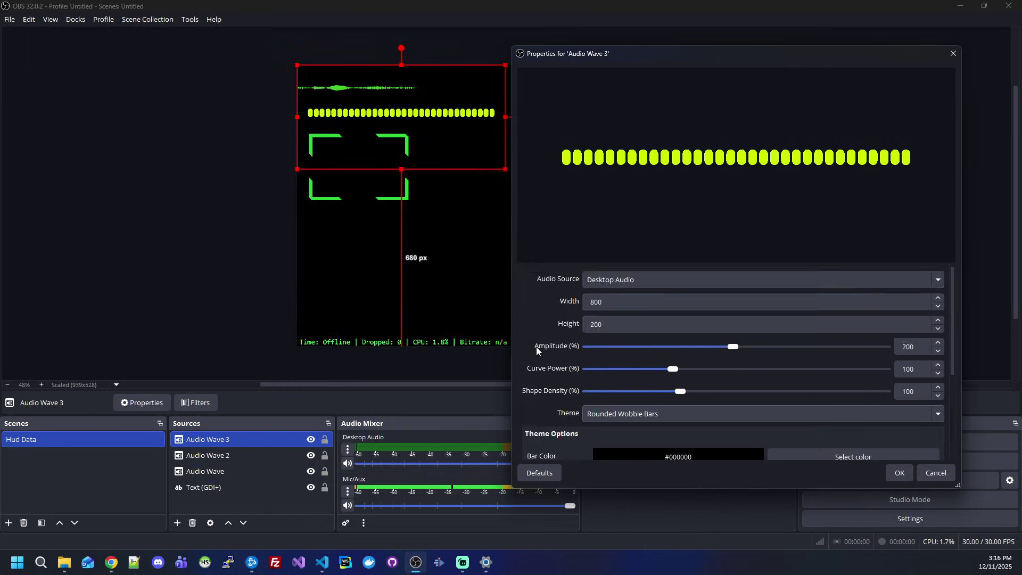
click(628, 280)
click(629, 315)
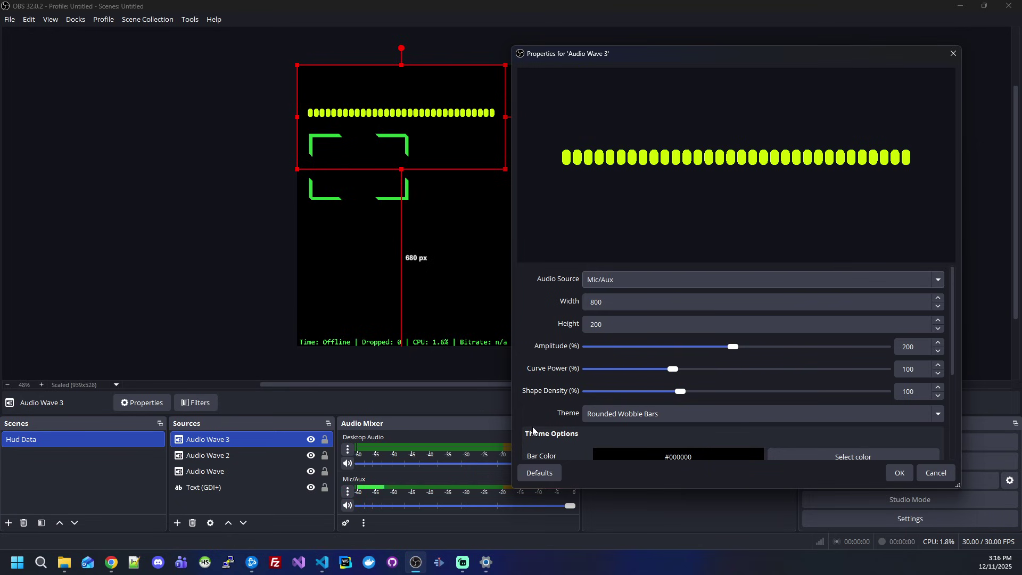
scroll(534, 431, down, 2)
Set Audio Wave 3's Bar Color to #23bc2d and enable Mirror Vertically
click(842, 328)
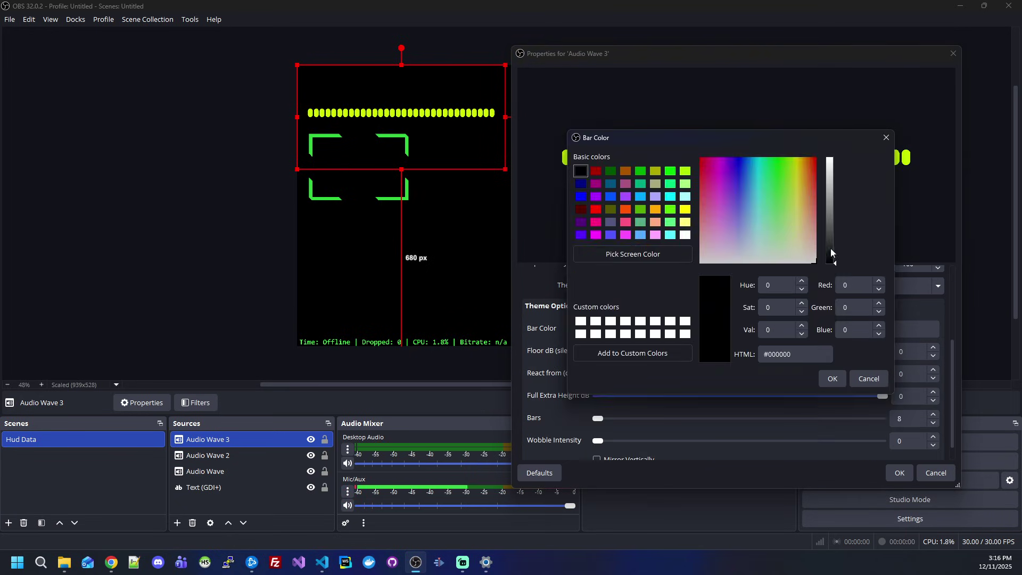
click(776, 177)
click(829, 186)
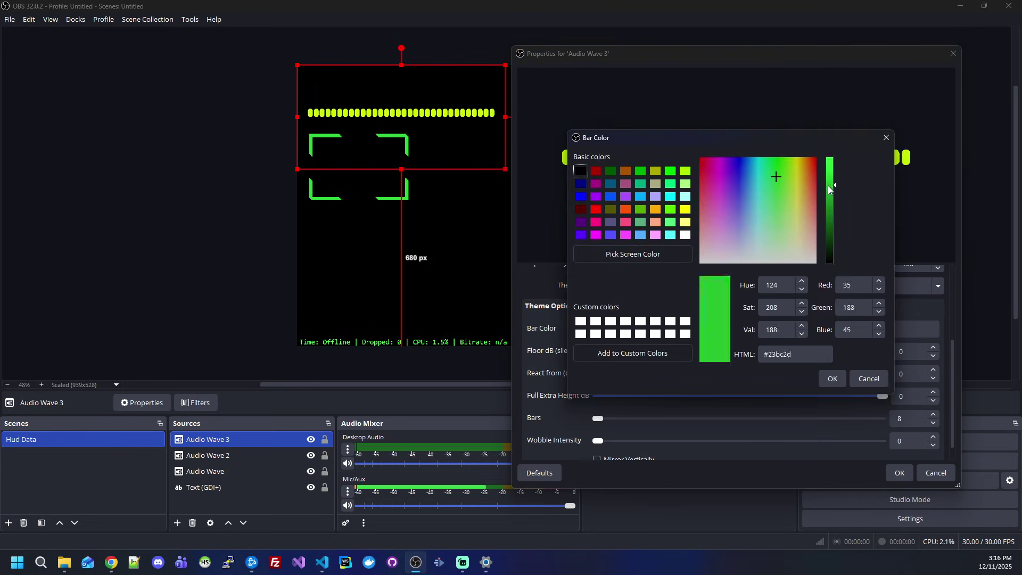
click(831, 379)
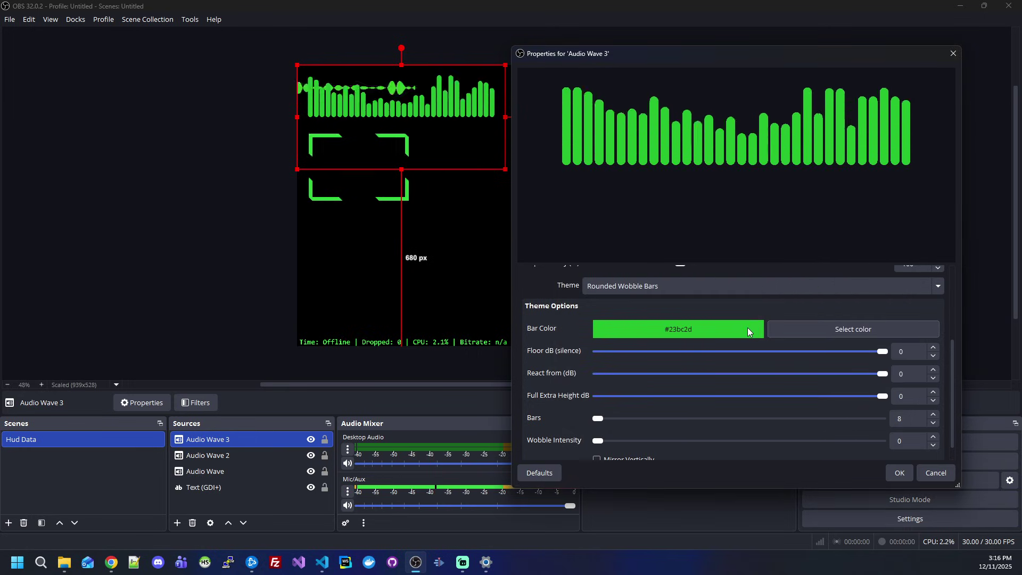
scroll(536, 401, down, 1)
click(604, 441)
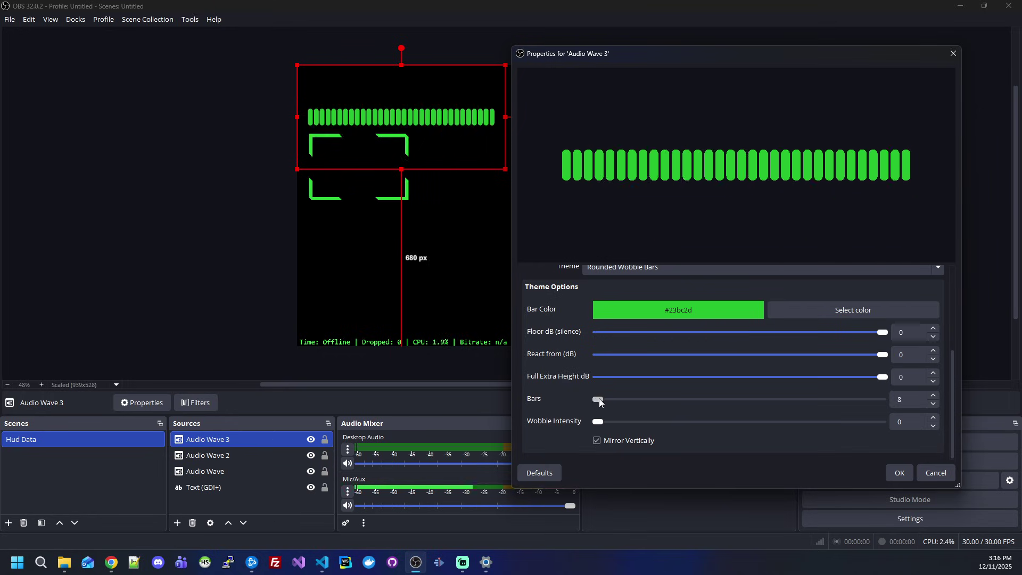
Set Audio Wave 3 to 34 bars, with React from and Floor dB both at 0
drag(599, 400, 908, 399)
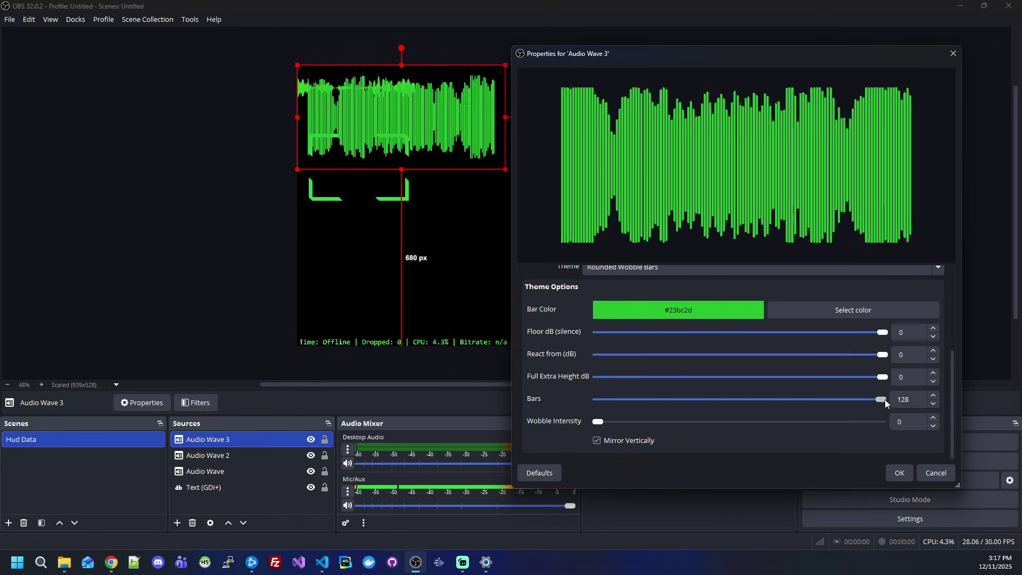
drag(884, 400, 671, 410)
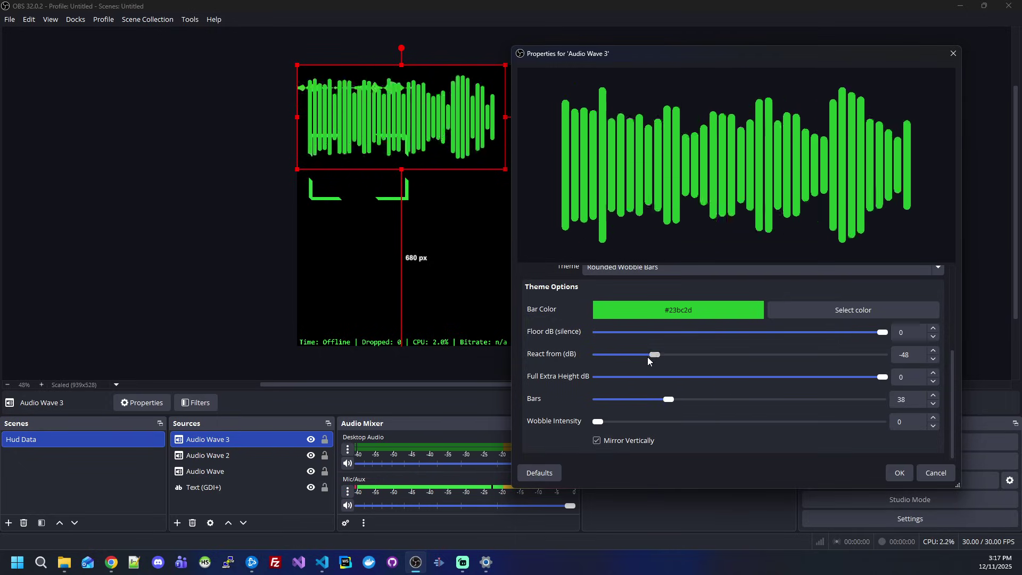
drag(654, 356, 883, 355)
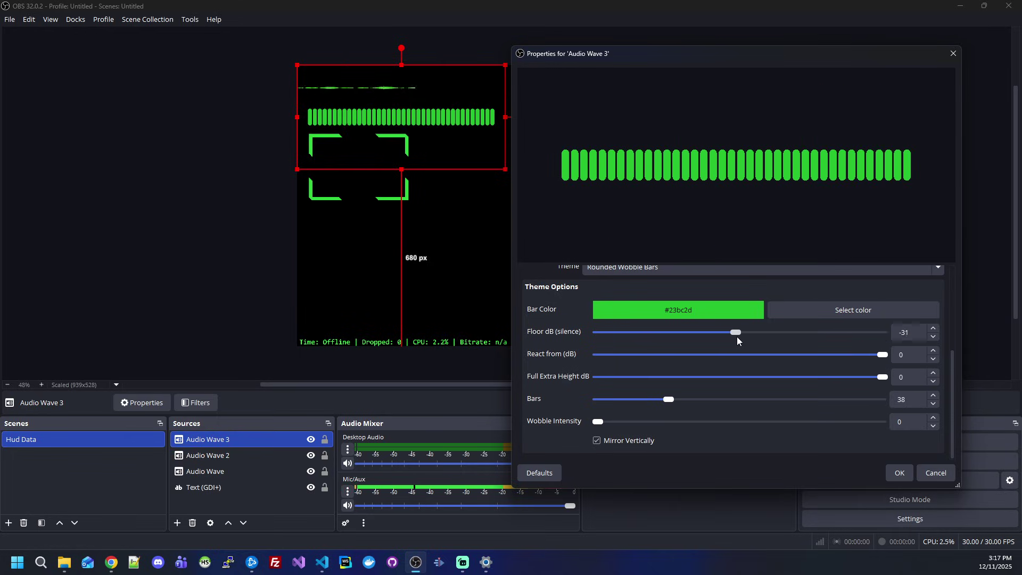
drag(736, 336, 889, 336)
mouse_move(673, 398)
mouse_down()
mouse_move(689, 399)
mouse_move(659, 402)
mouse_up()
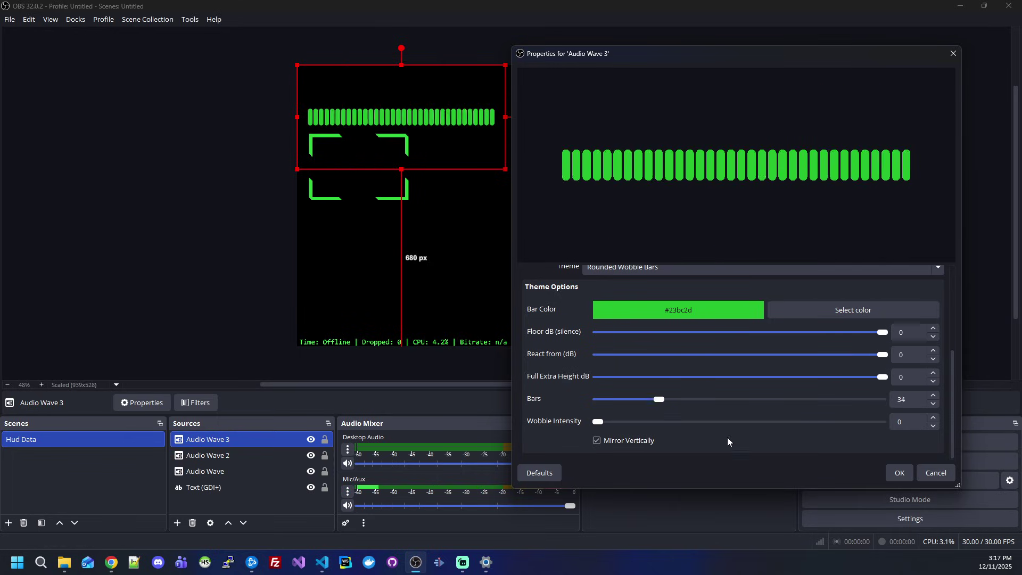
Apply Audio Wave 3's settings and shrink it into the canvas's bottom-right corner
click(891, 478)
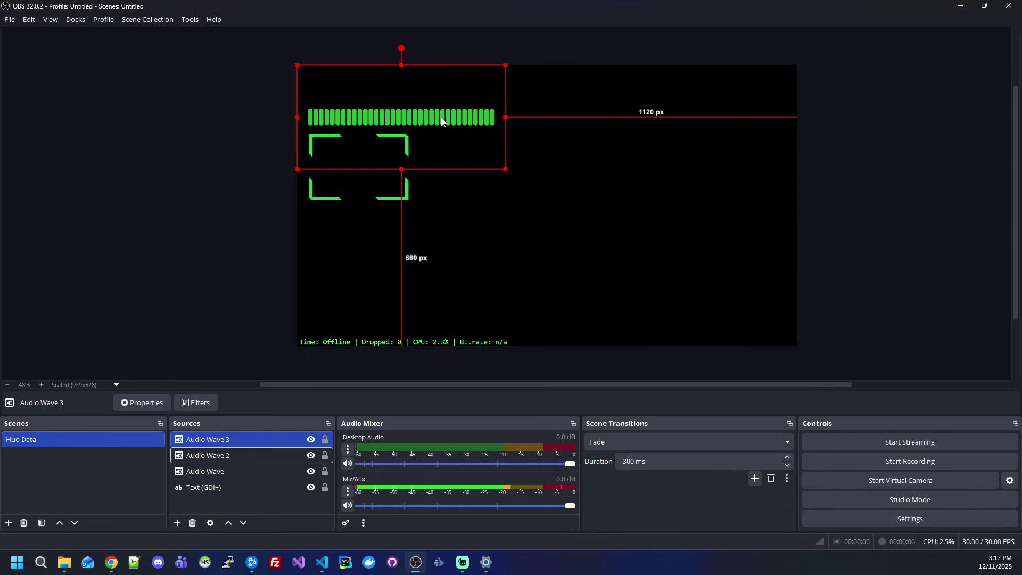
drag(441, 117, 658, 269)
drag(590, 248, 708, 302)
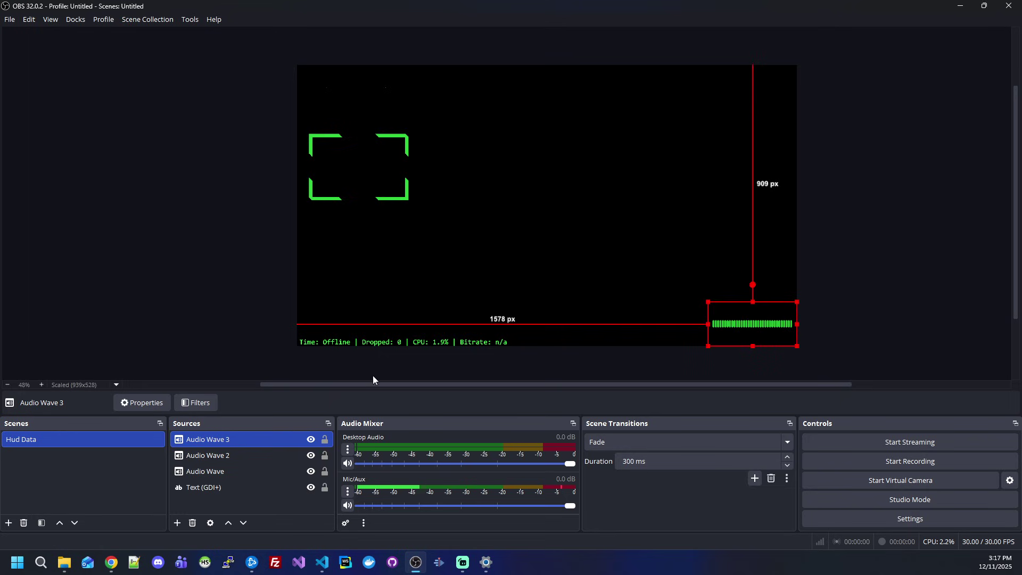
Add an Audio Wave 4 source with the Storm Lightning theme, fed by Mic/Aux
click(177, 523)
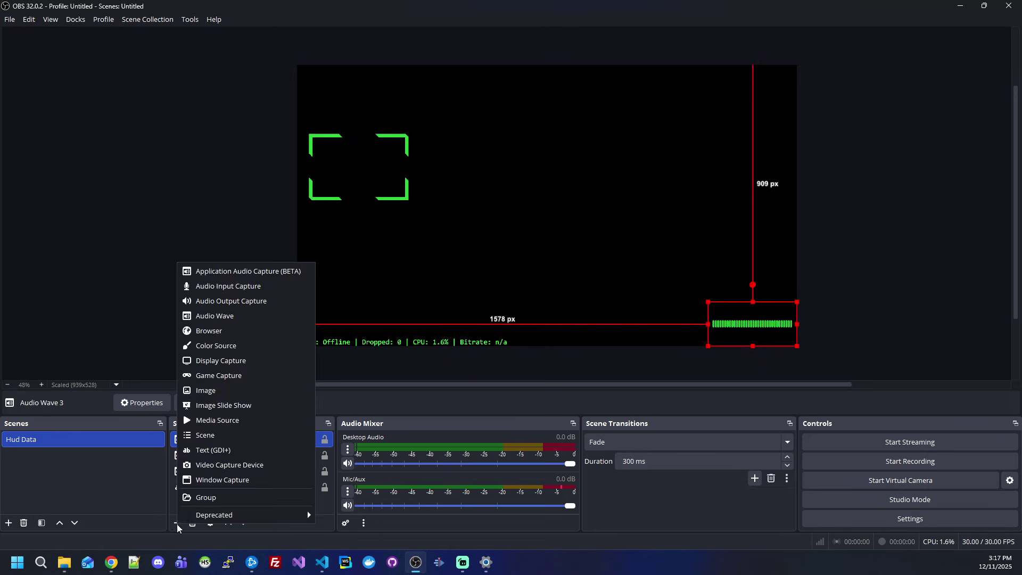
click(229, 318)
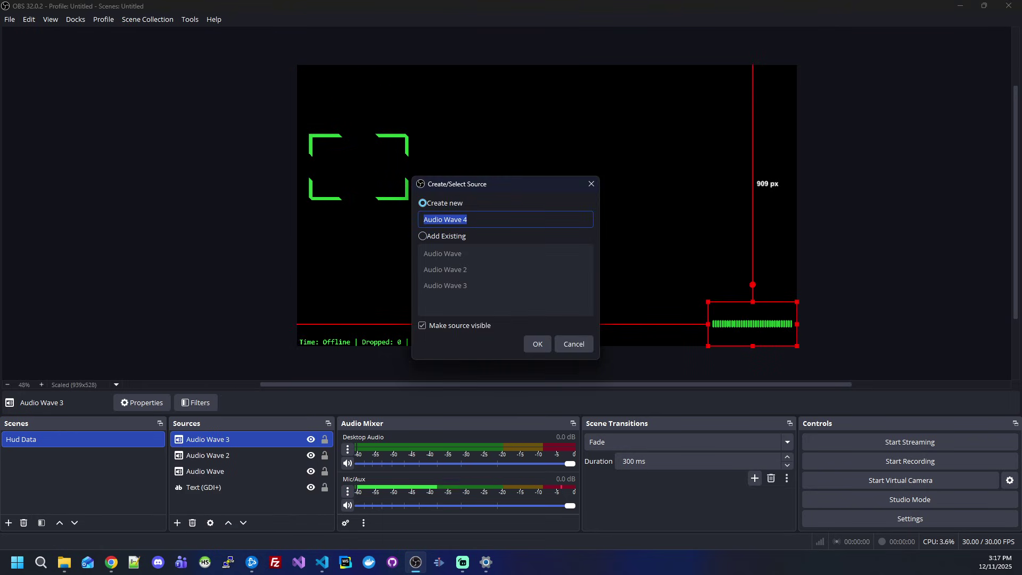
click(539, 344)
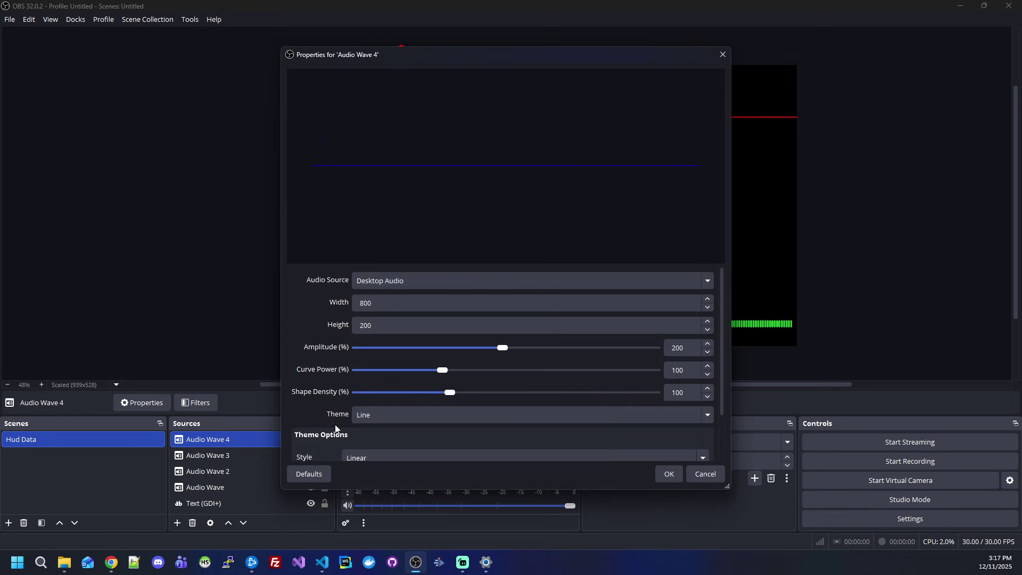
click(372, 420)
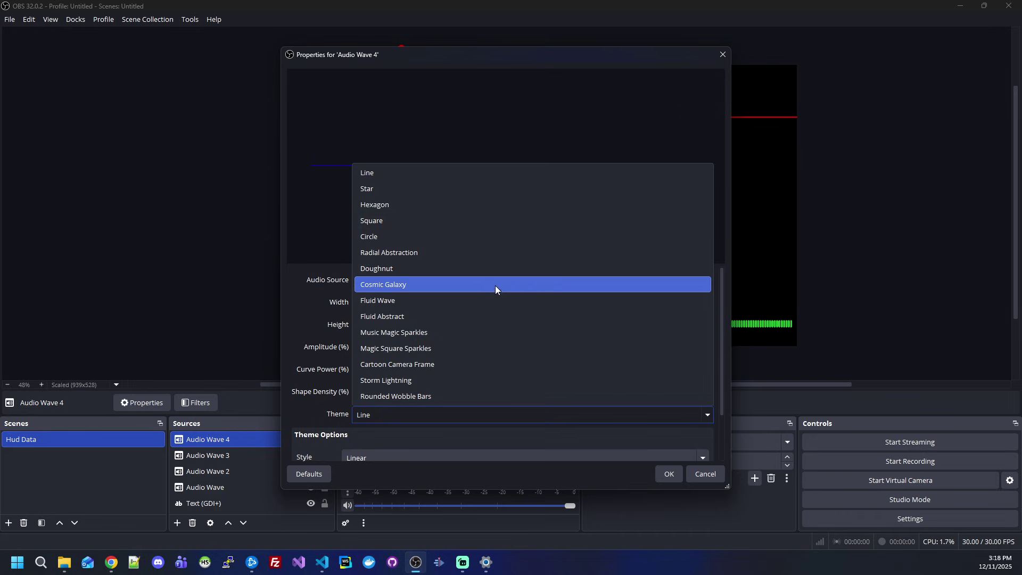
click(410, 381)
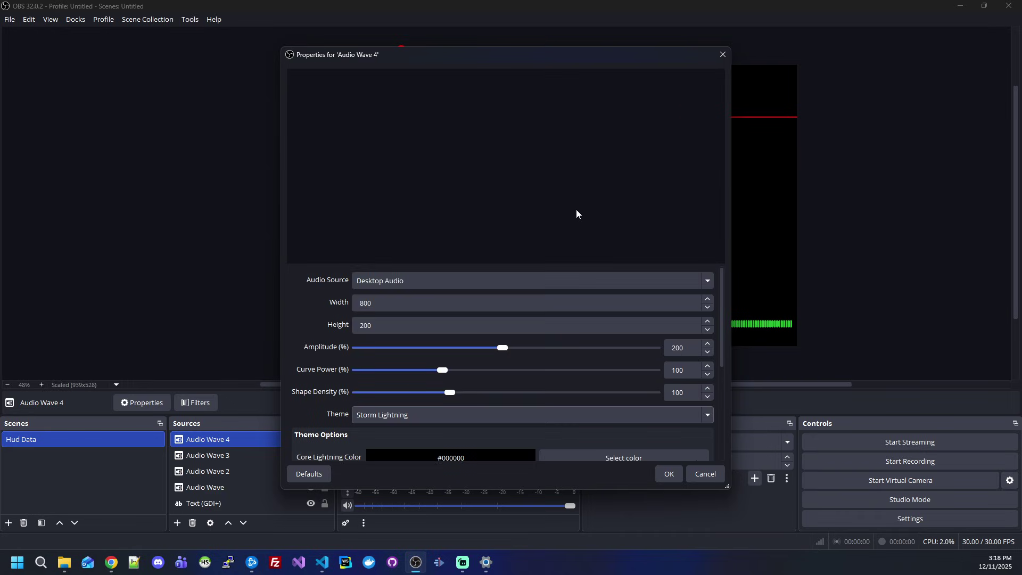
click(382, 326)
click(410, 278)
click(394, 314)
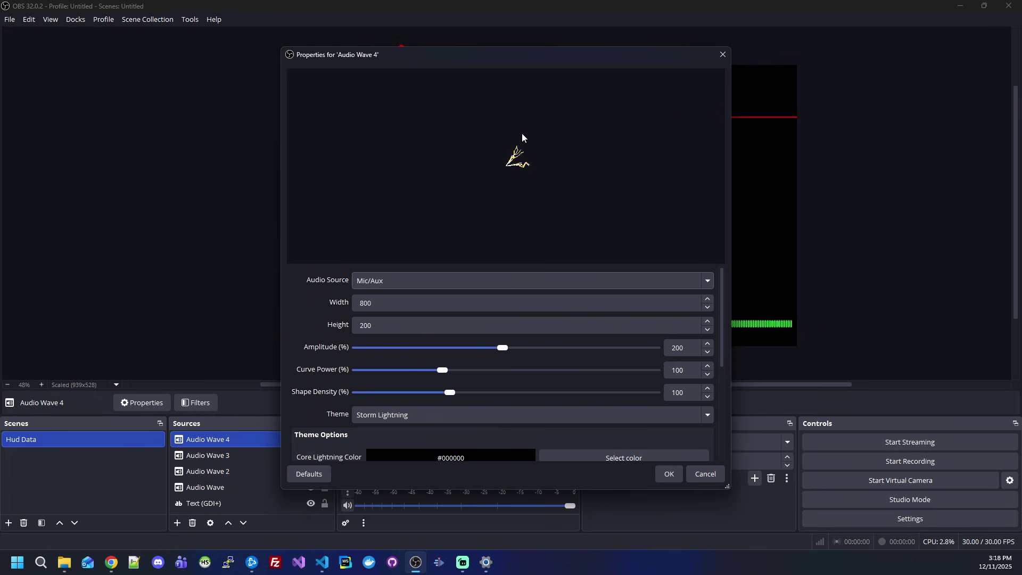
drag(512, 59, 760, 111)
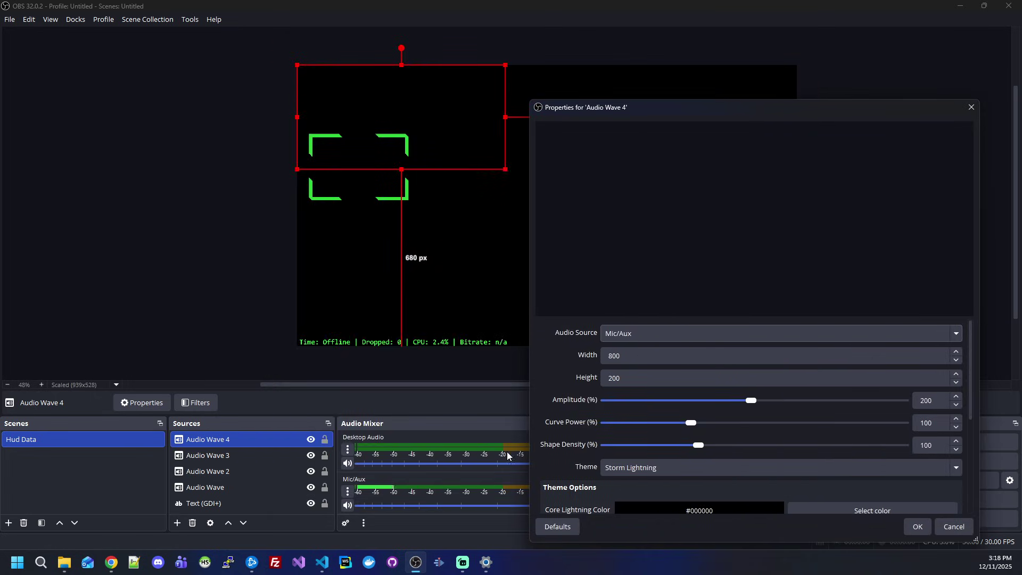
Apply Audio Wave 4's settings and move its box just right of the canvas centre
scroll(548, 459, down, 5)
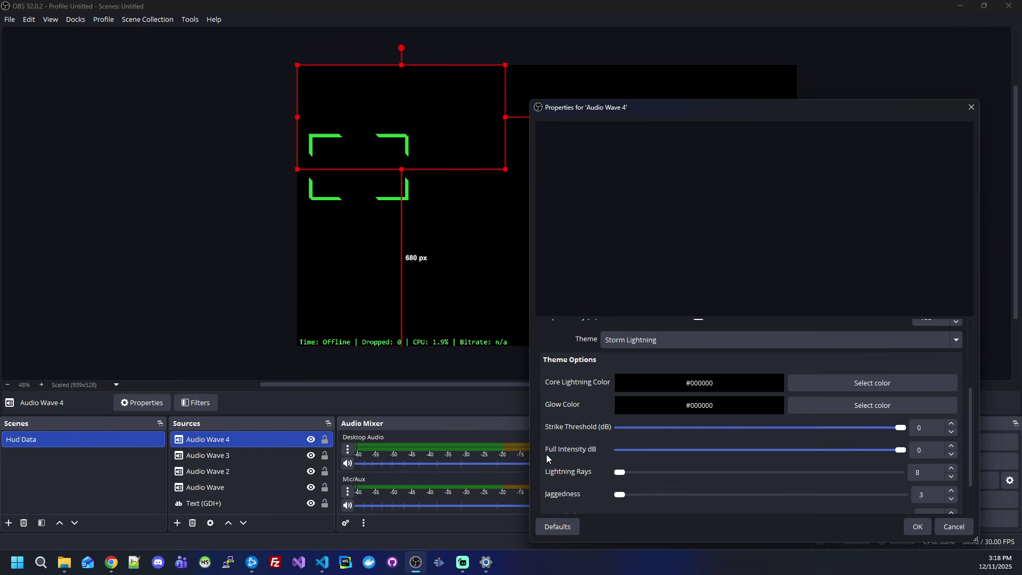
click(916, 524)
drag(399, 110, 662, 213)
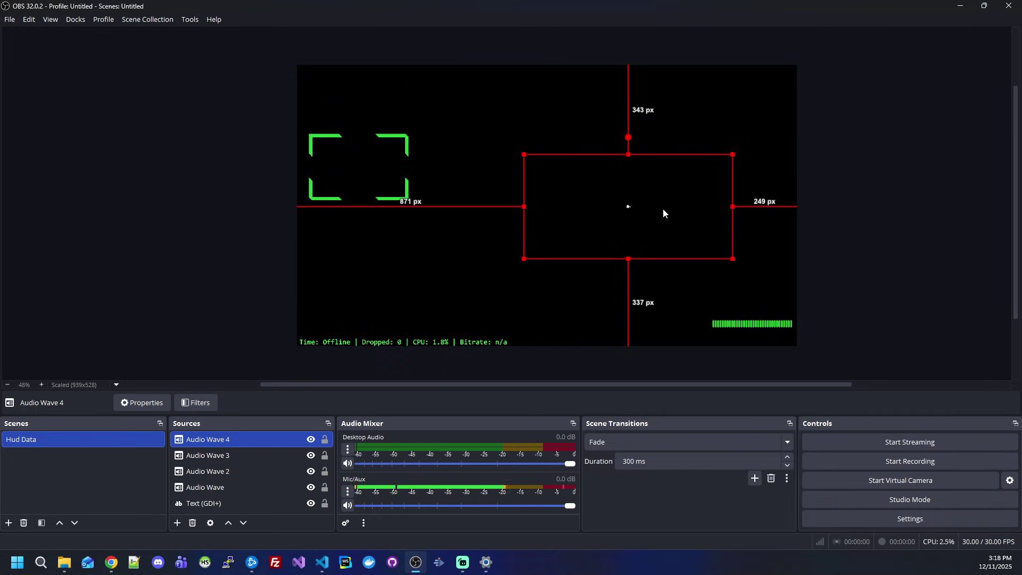